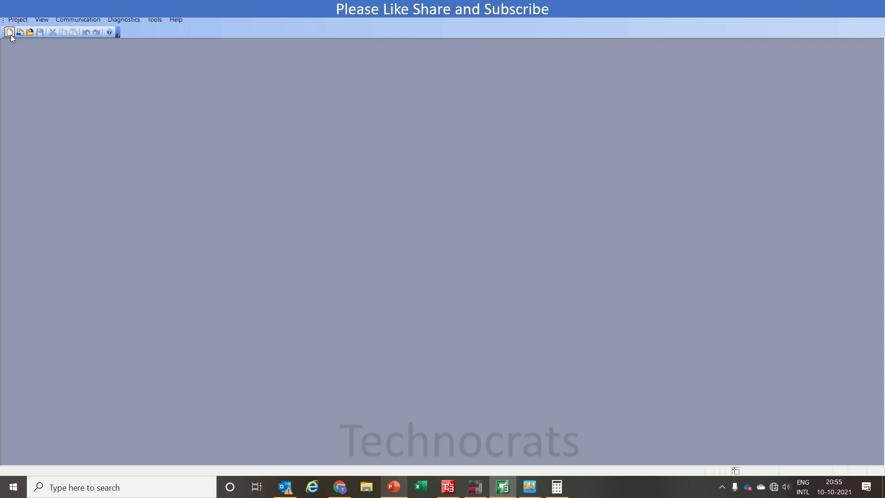
# Create a GT27 640x480 GOT2000 project using a MITSUBISHI ELECTRIC MELSEC iQ-F controller over Ethernet.
pyautogui.click(10, 33)
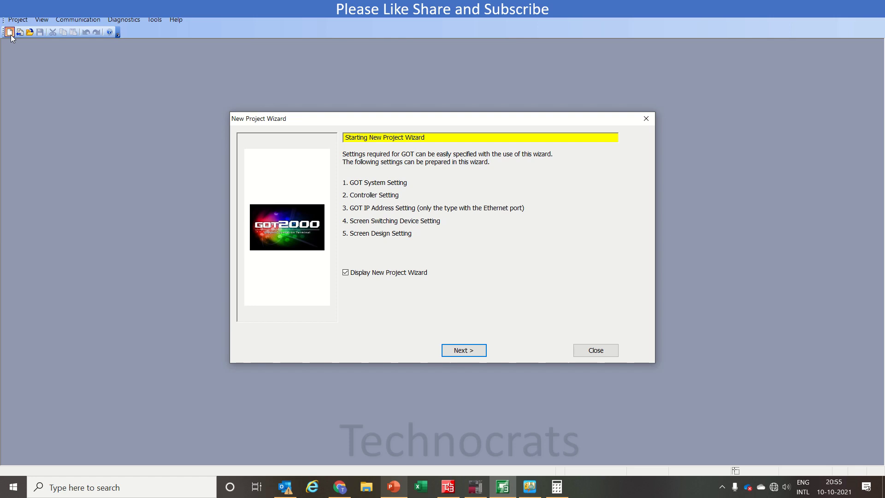
pyautogui.press('Return')
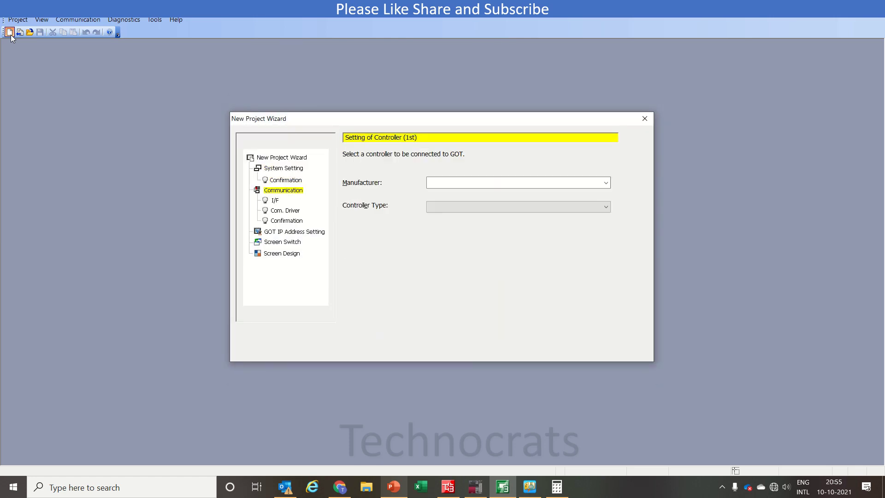
pyautogui.press('Tab')
pyautogui.press('Down')
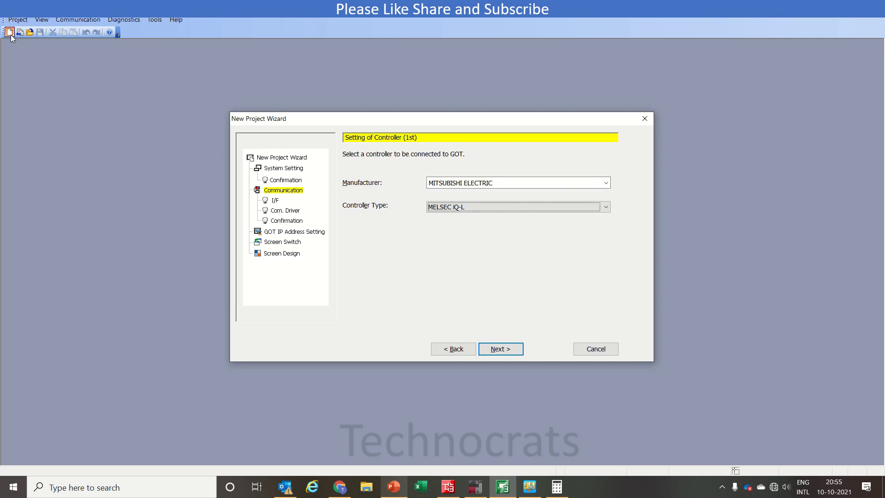
pyautogui.press('Return')
pyautogui.press('Return')
pyautogui.press('Return')
pyautogui.press('Return')
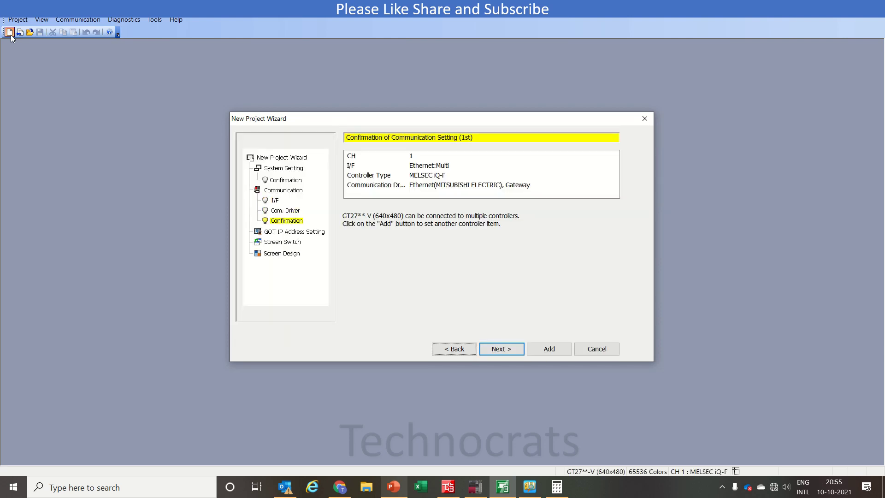
pyautogui.press('Return')
pyautogui.press('Return')
pyautogui.press('Return')
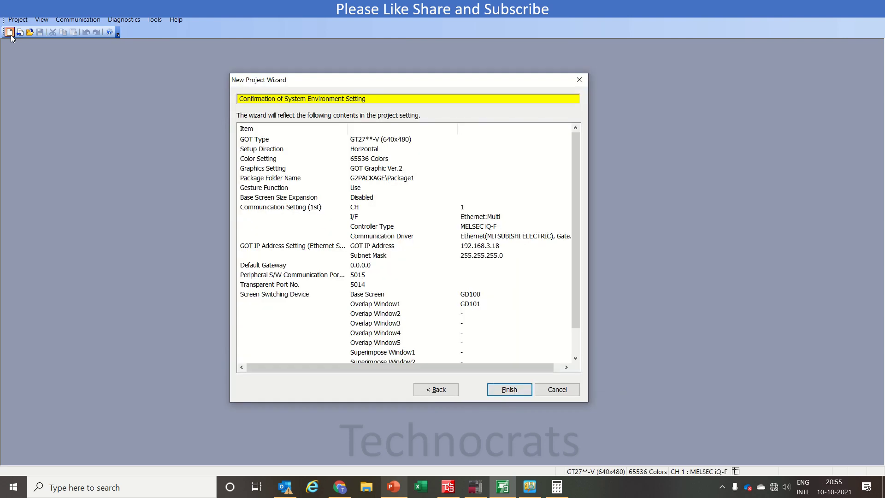
pyautogui.press('Return')
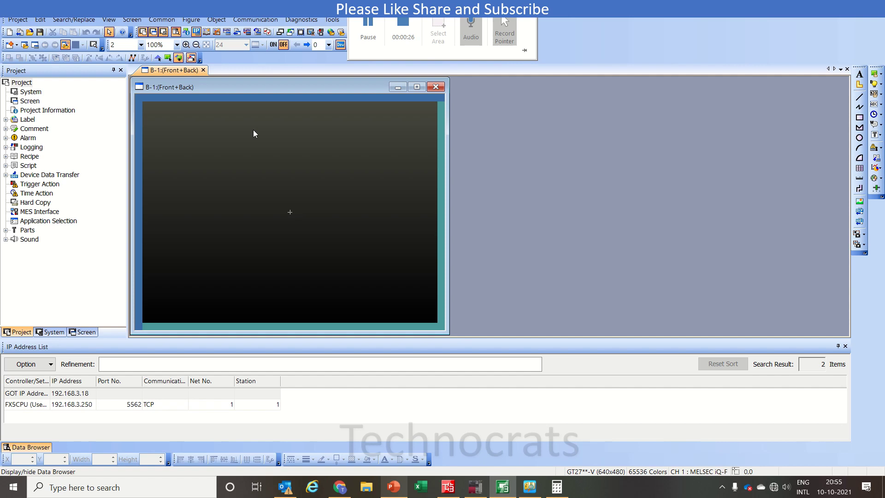
# Open the Time Action list and edit time action 1.
pyautogui.doubleClick(37, 194)
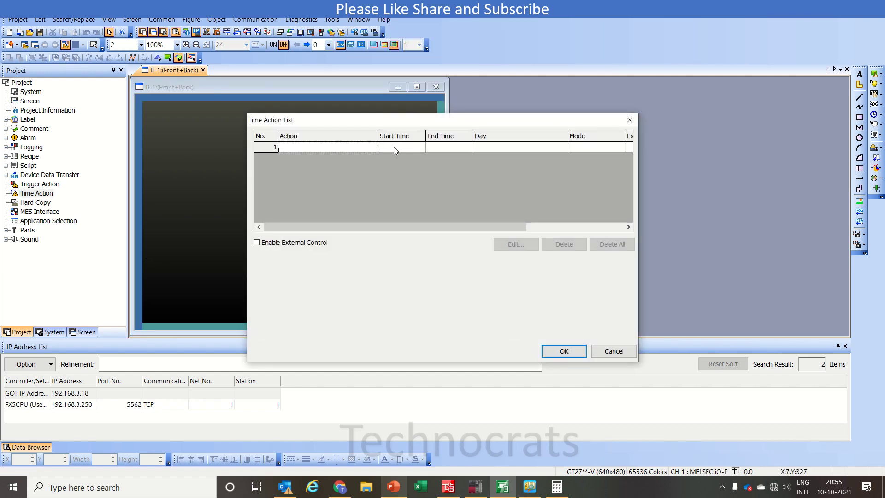
pyautogui.click(393, 146)
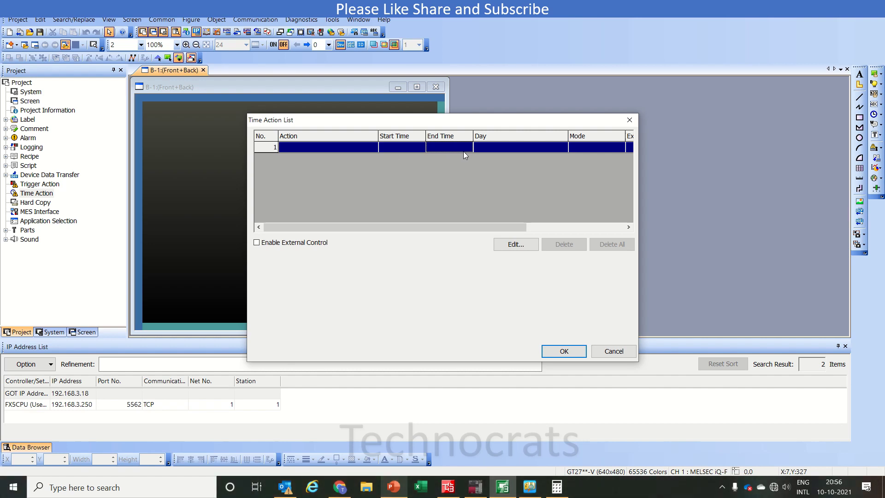
pyautogui.doubleClick(350, 150)
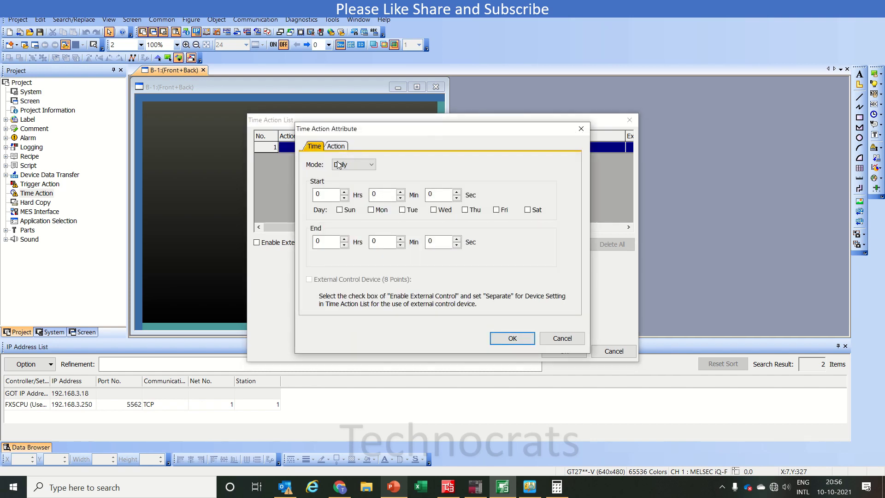
# Set the time action to start at 20:59:30 and end at 20:59:50.
pyautogui.press('BackSpace')
pyautogui.write('20')
pyautogui.press('Tab')
pyautogui.write('59')
pyautogui.doubleClick(324, 240)
pyautogui.write('2')
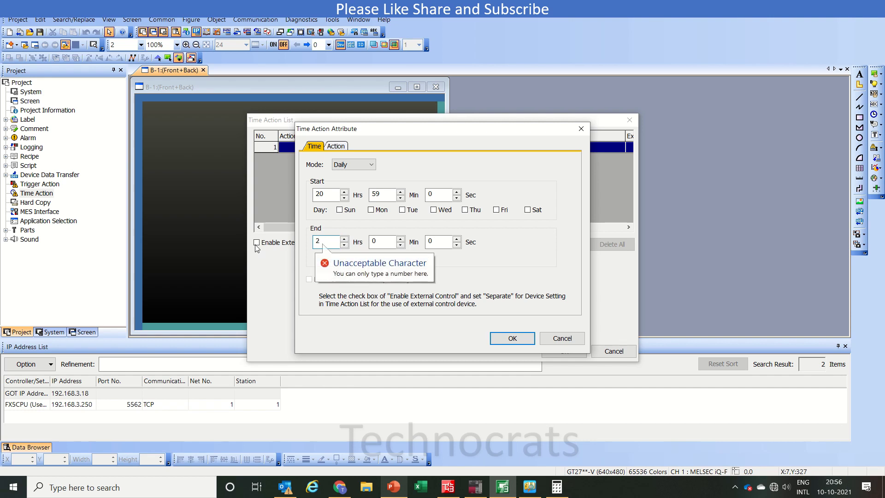
pyautogui.write('0')
pyautogui.press('Tab')
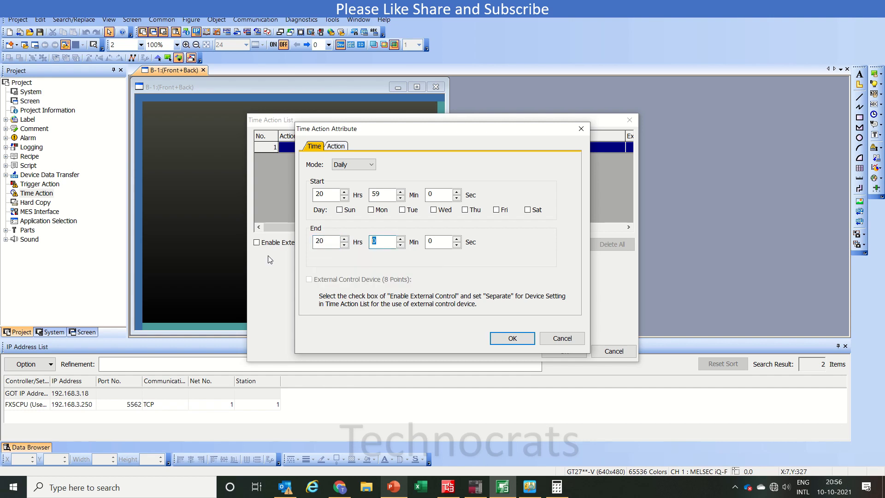
pyautogui.write('59')
pyautogui.press('Tab')
pyautogui.write('50')
pyautogui.doubleClick(438, 191)
pyautogui.write('30')
# Include every day from Sunday through Saturday in the schedule.
pyautogui.click(342, 210)
pyautogui.click(384, 214)
pyautogui.click(410, 213)
pyautogui.click(442, 212)
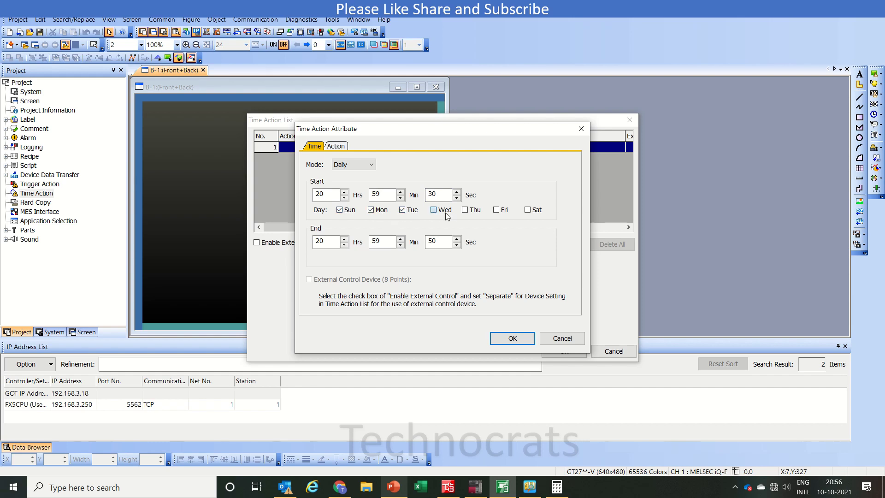
pyautogui.click(471, 214)
pyautogui.click(507, 210)
pyautogui.click(530, 211)
# Enable bit and word actions with bit device M0 and word device D11.
pyautogui.click(335, 147)
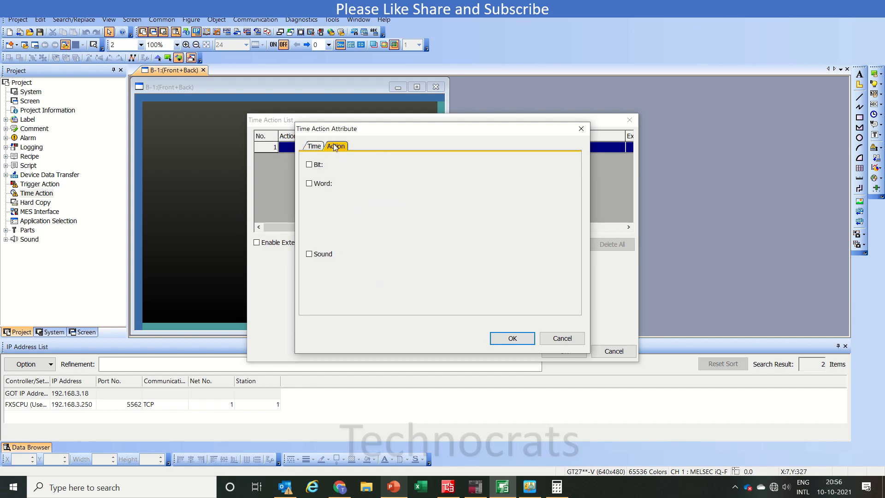
pyautogui.click(321, 167)
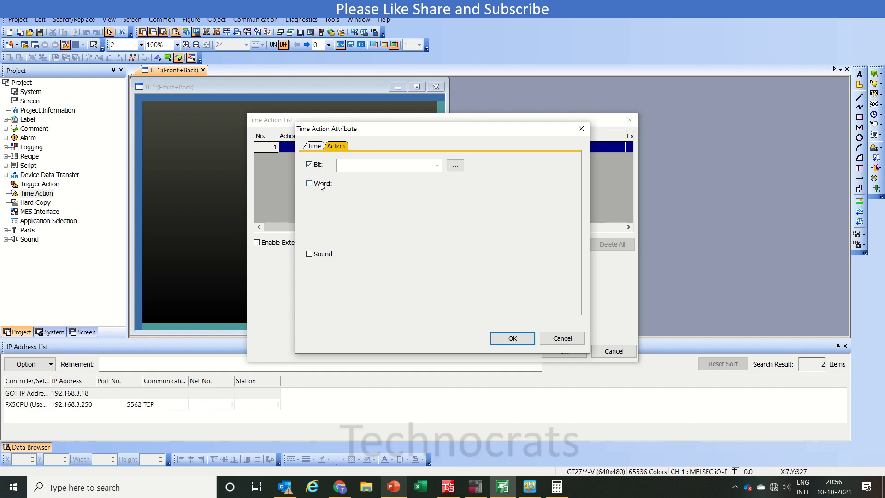
pyautogui.click(322, 185)
pyautogui.click(375, 165)
pyautogui.write('M0')
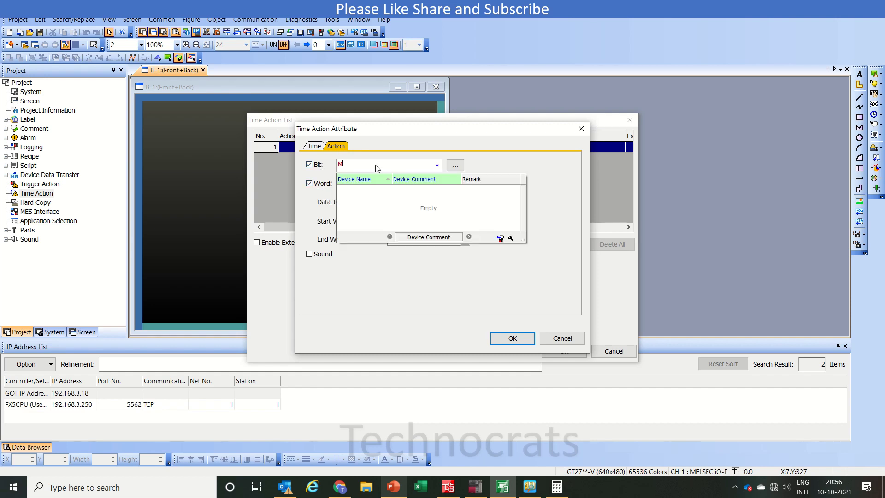
pyautogui.click(492, 156)
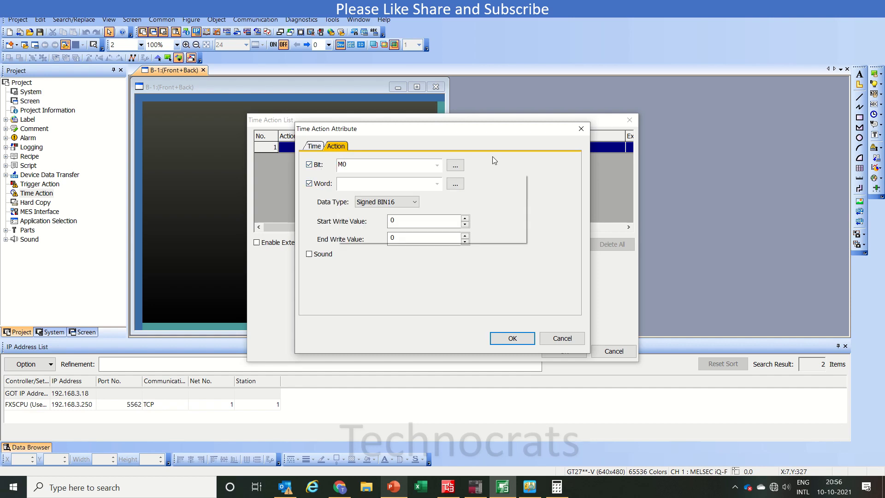
pyautogui.click(386, 179)
pyautogui.write('D11')
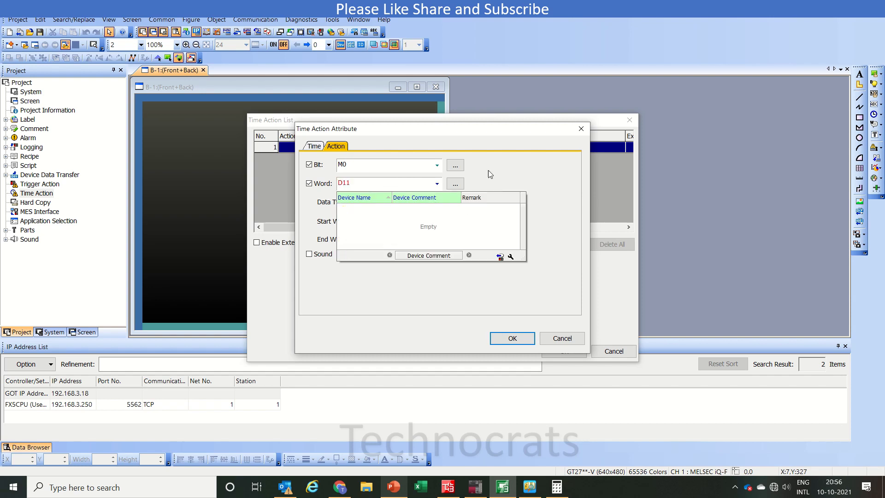
pyautogui.click(520, 174)
# Set the word's start write value to 1 and end write value to 2.
pyautogui.click(395, 219)
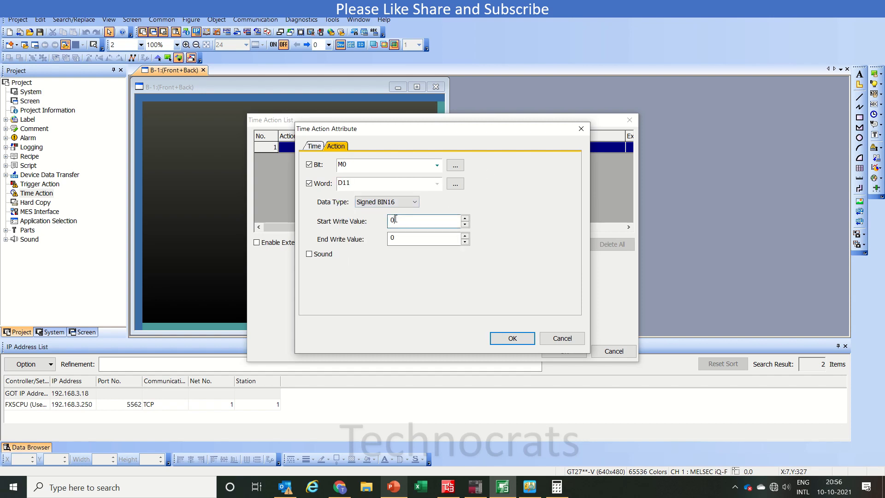
pyautogui.press('BackSpace')
pyautogui.write('1')
pyautogui.doubleClick(390, 238)
pyautogui.write('2')
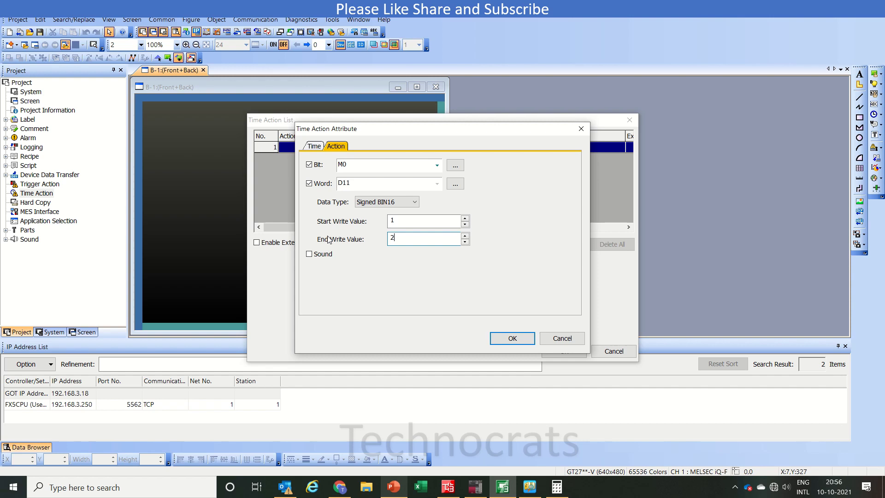
pyautogui.doubleClick(388, 220)
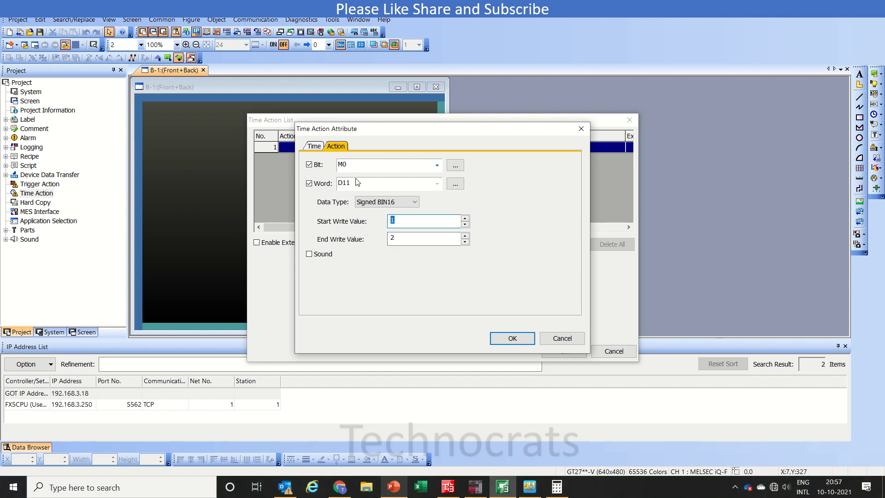
pyautogui.click(351, 164)
# Apply the time action 1 settings to store it in the list.
pyautogui.click(403, 239)
pyautogui.moveTo(403, 239); pyautogui.dragTo(387, 238)
pyautogui.click(521, 339)
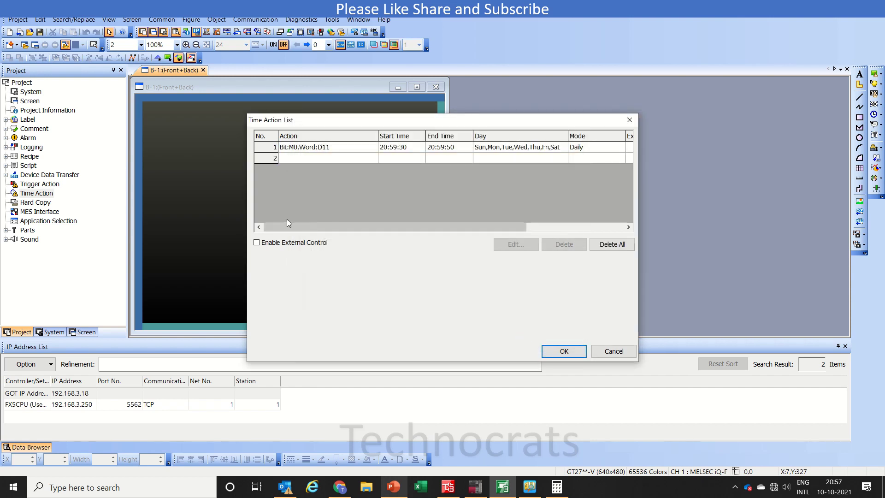
# Enable external control using continuous devices with D0 as the setting number device.
pyautogui.click(279, 244)
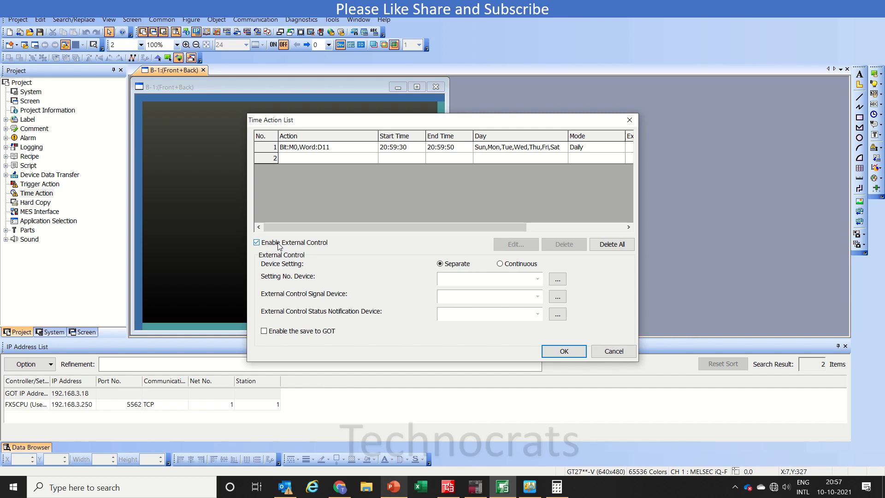
pyautogui.click(515, 266)
pyautogui.click(486, 276)
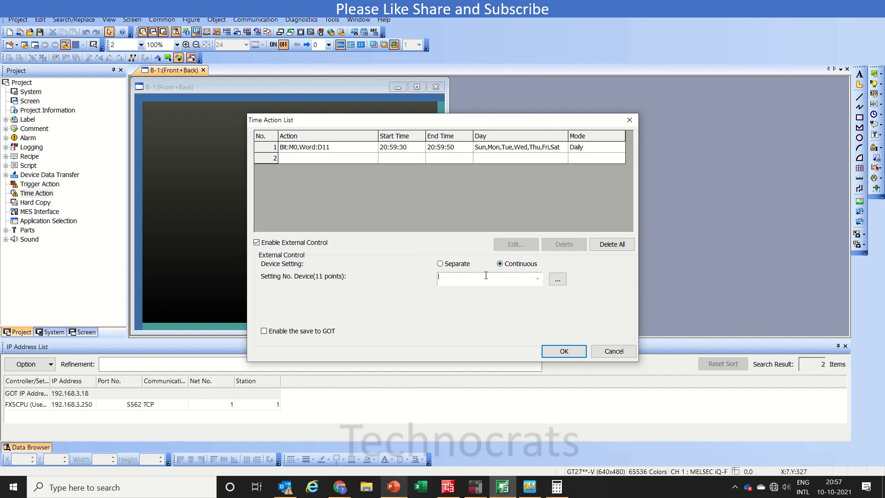
pyautogui.write('D0')
pyautogui.click(392, 306)
# Place a bit lamp on screen B-1 and assign it an M bit device.
pyautogui.click(564, 352)
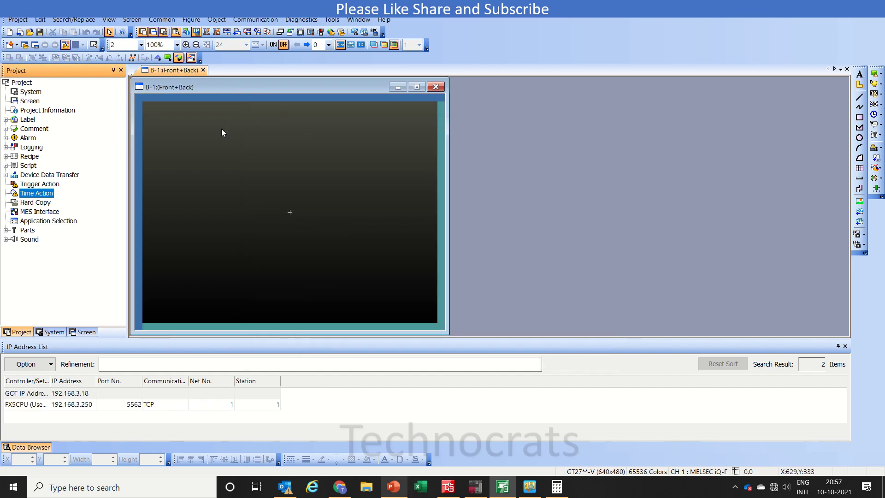
pyautogui.click(200, 20)
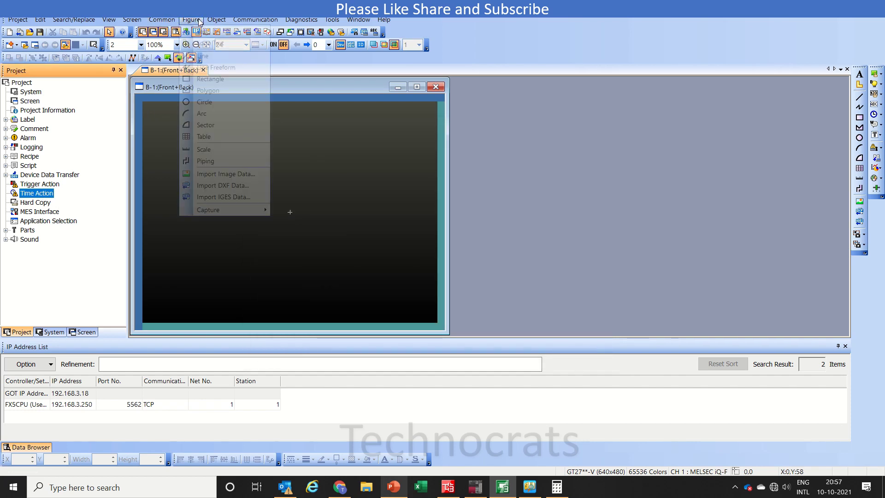
pyautogui.moveTo(217, 20)
pyautogui.moveTo(260, 56)
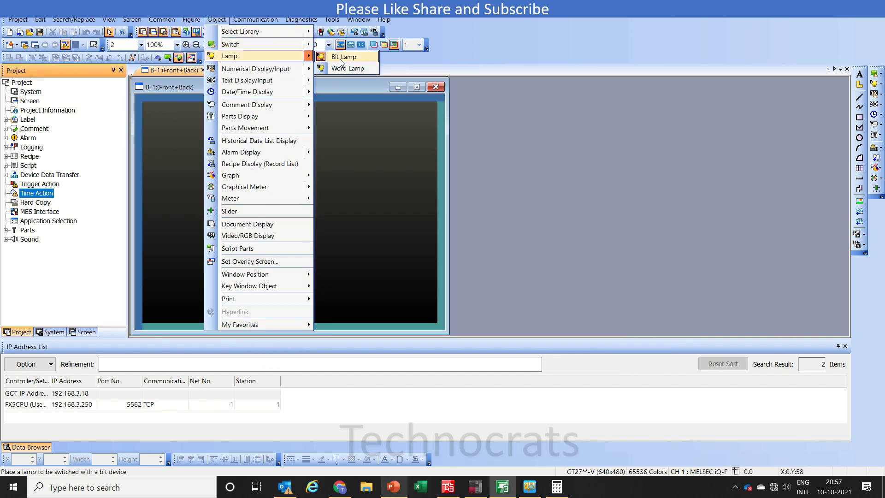
pyautogui.click(341, 61)
pyautogui.click(285, 241)
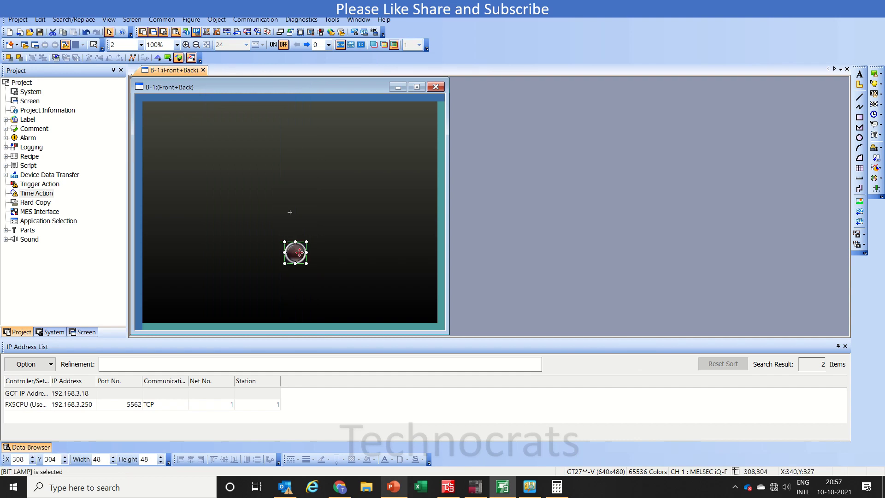
pyautogui.doubleClick(299, 252)
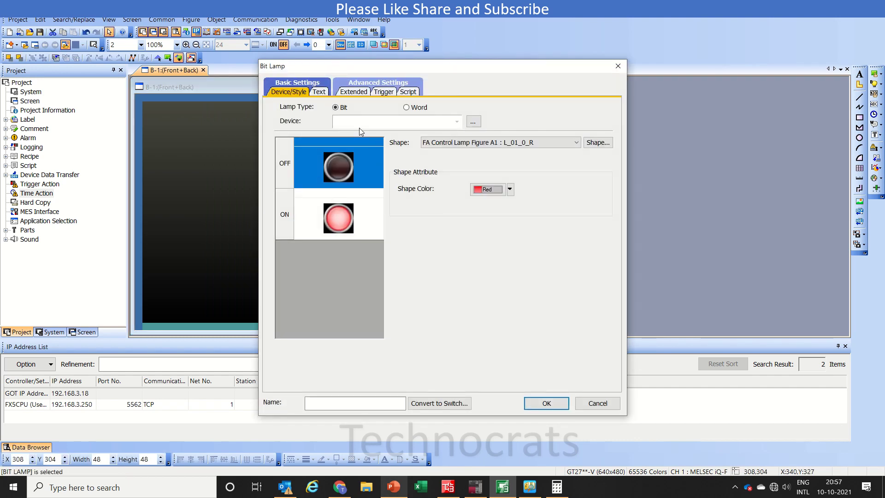
pyautogui.write('m')
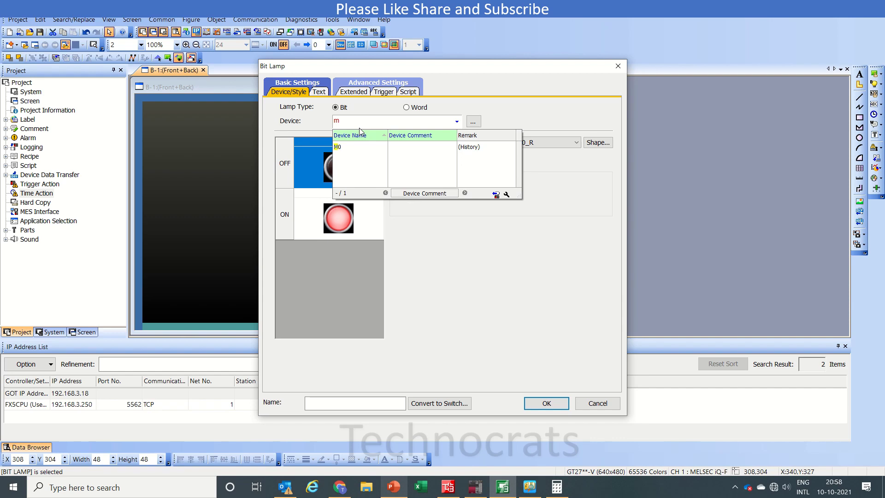
pyautogui.press('Return')
pyautogui.press('Return')
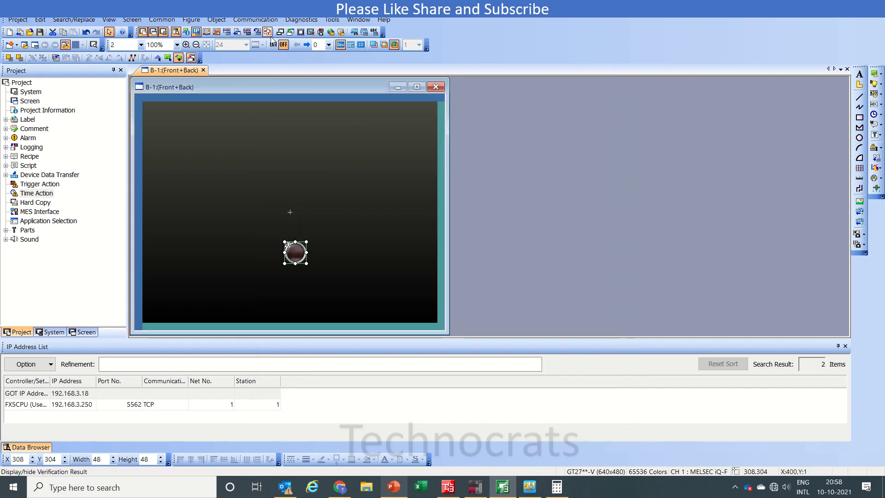
# Add a numerical input at the top-left of the screen on device D1.
pyautogui.click(216, 20)
pyautogui.moveTo(276, 69)
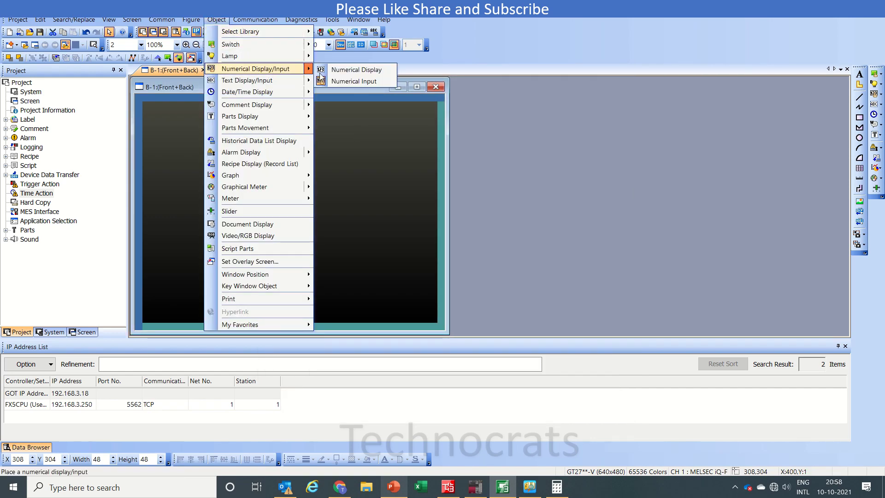
pyautogui.click(343, 81)
pyautogui.click(206, 109)
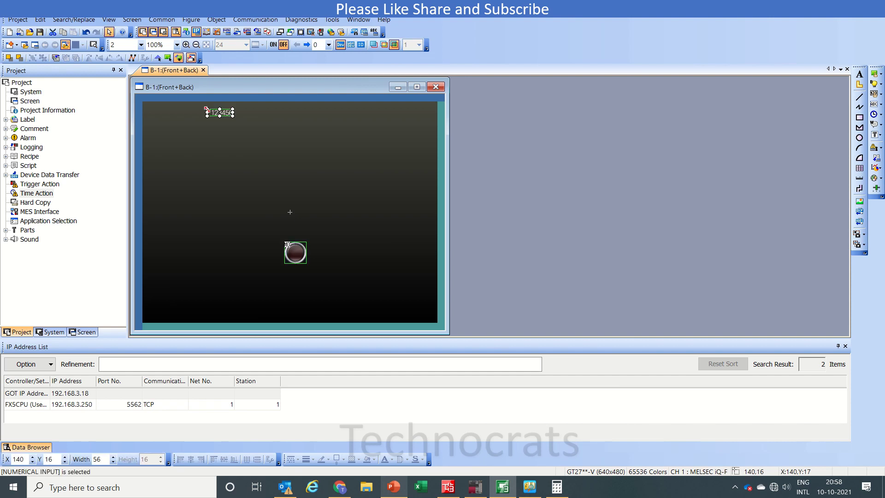
pyautogui.doubleClick(213, 113)
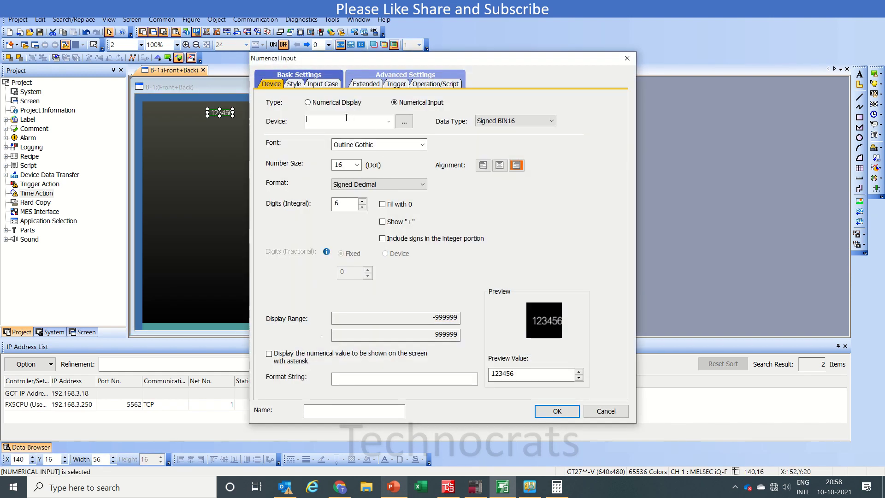
pyautogui.write('D1')
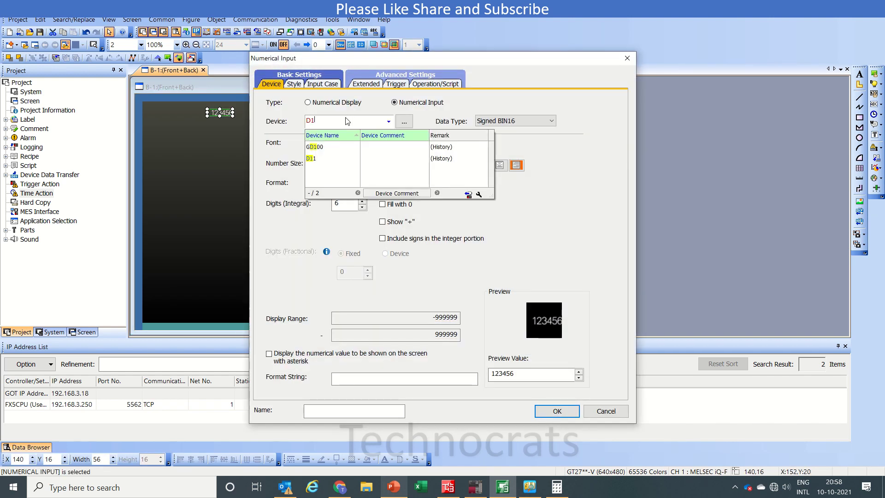
pyautogui.click(479, 259)
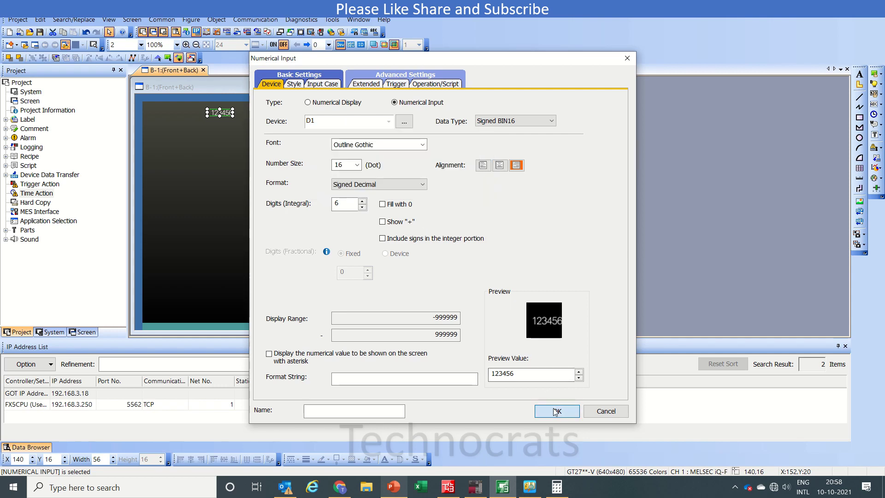
pyautogui.click(556, 411)
# Copy the numerical input to its right and change the copy's device to D2.
pyautogui.moveTo(229, 116); pyautogui.dragTo(262, 116)
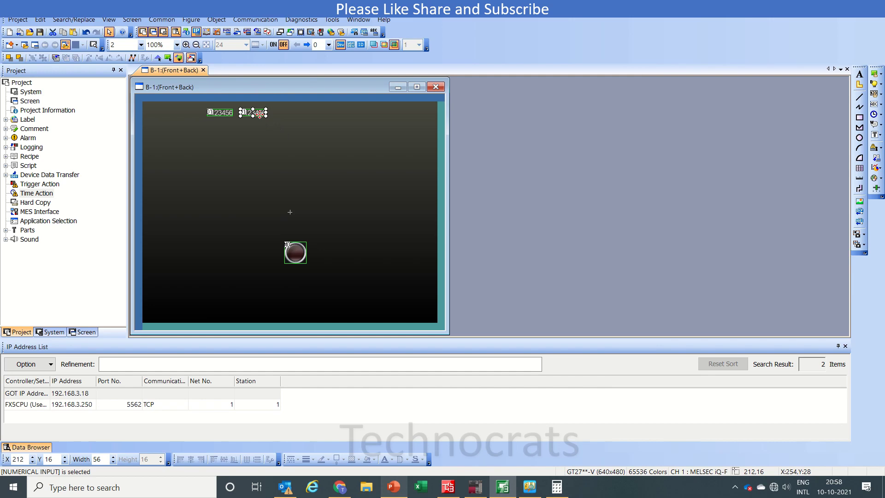
pyautogui.doubleClick(260, 114)
pyautogui.click(330, 122)
pyautogui.press('BackSpace')
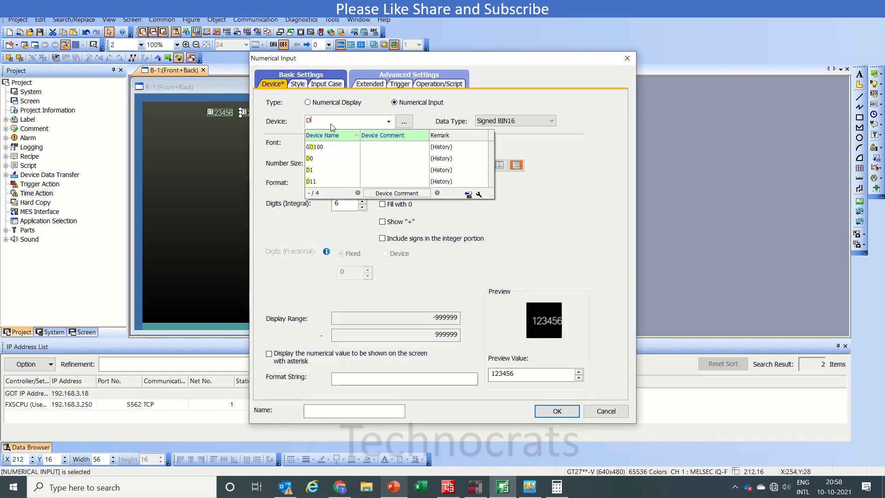
pyautogui.write('2')
pyautogui.press('Return')
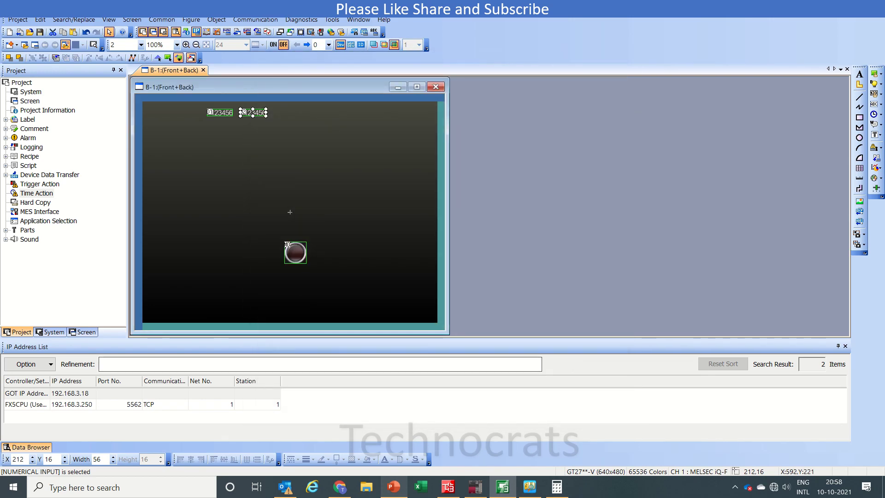
pyautogui.click(530, 488)
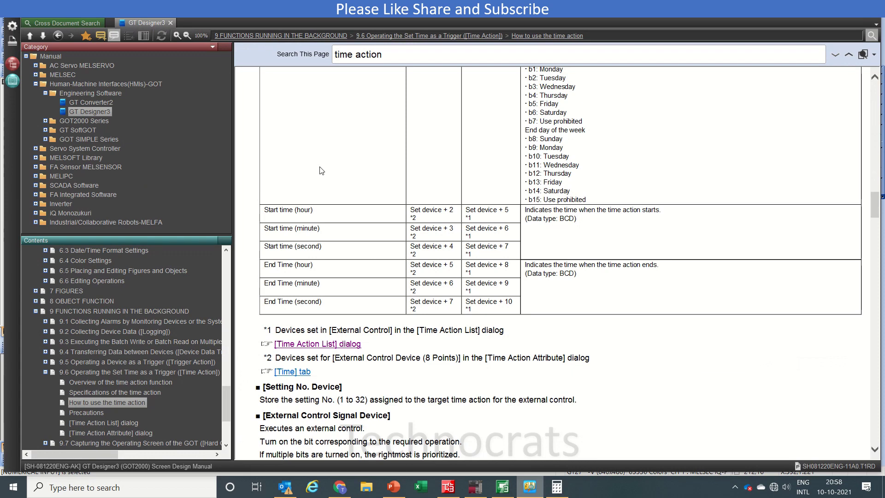
# Find the manual's start/end time device offsets and their BCD data type, then return to GT Designer3.
pyautogui.scroll(5, 321, 171)
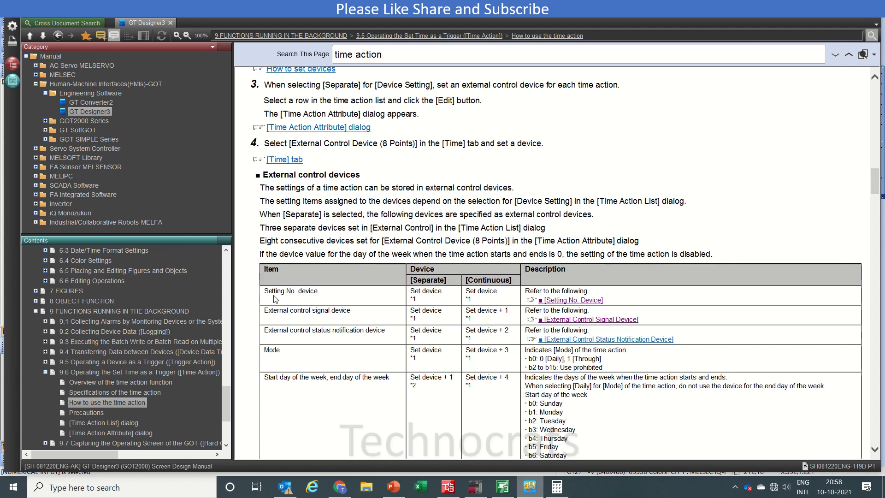
pyautogui.scroll(-3, 349, 352)
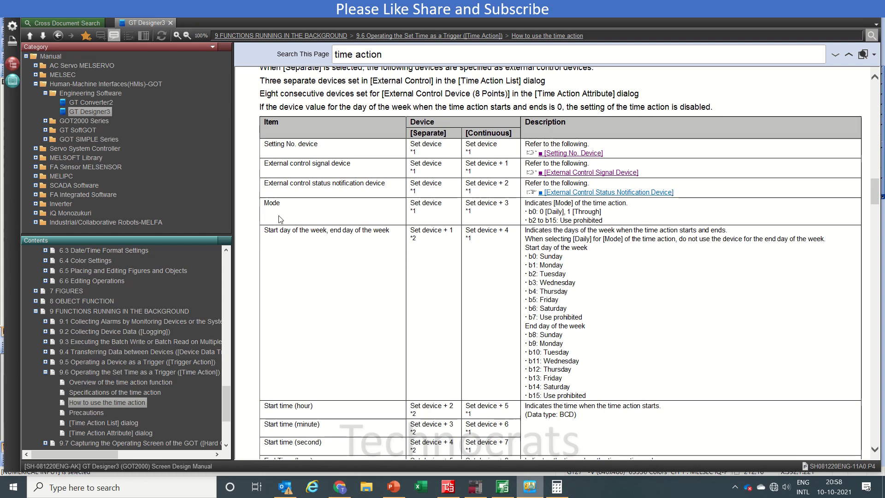
pyautogui.moveTo(264, 230); pyautogui.dragTo(327, 230)
pyautogui.moveTo(303, 397); pyautogui.dragTo(308, 410)
pyautogui.click(338, 383)
pyautogui.scroll(-3, 338, 384)
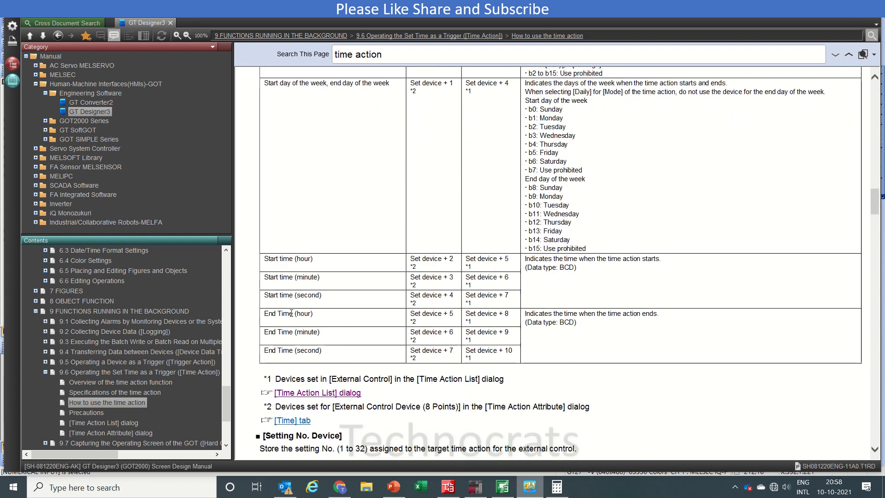
pyautogui.doubleClick(506, 352)
pyautogui.doubleClick(503, 266)
pyautogui.moveTo(575, 269); pyautogui.dragTo(559, 270)
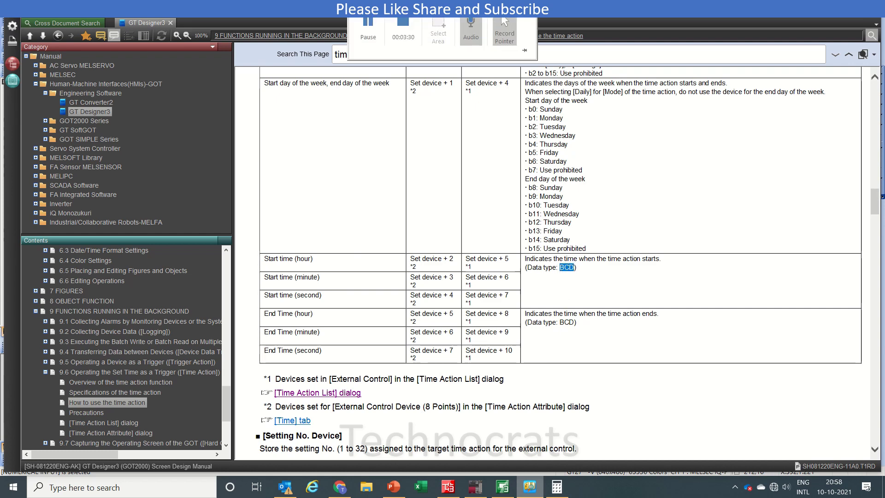
pyautogui.hotkey('alt', 'Tab')
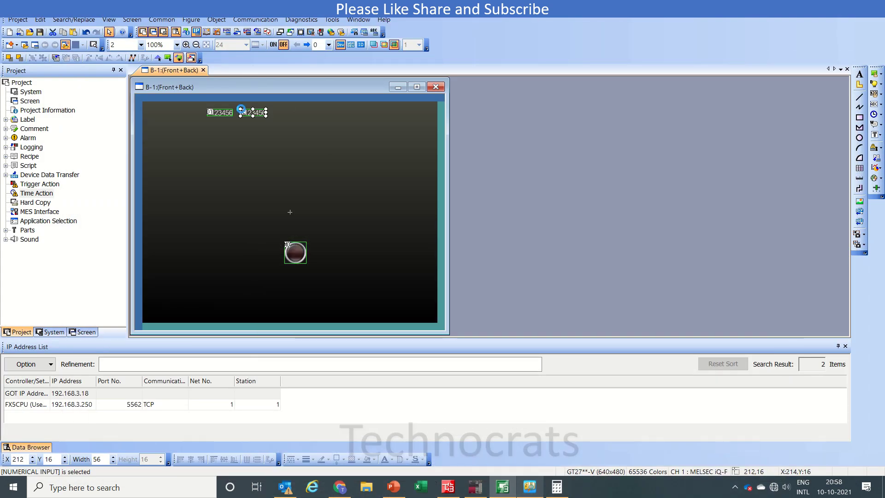
# Copy a numerical input into a new row below, set to device D5 with BCD16 data type.
pyautogui.moveTo(240, 110); pyautogui.dragTo(154, 139)
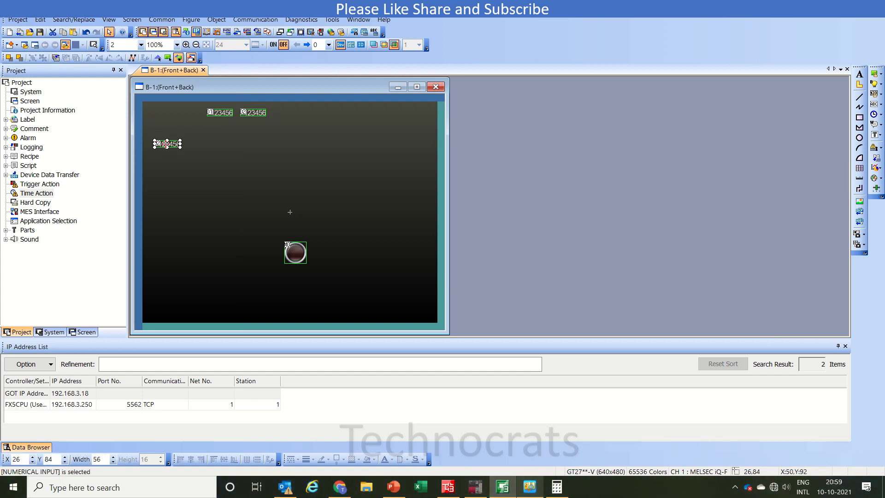
pyautogui.doubleClick(165, 144)
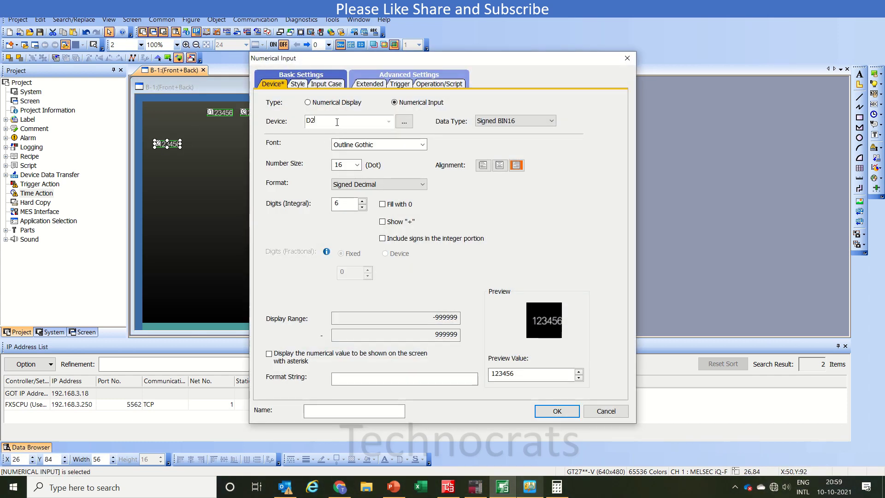
pyautogui.press('BackSpace')
pyautogui.write('5')
pyautogui.press('Return')
pyautogui.click(505, 122)
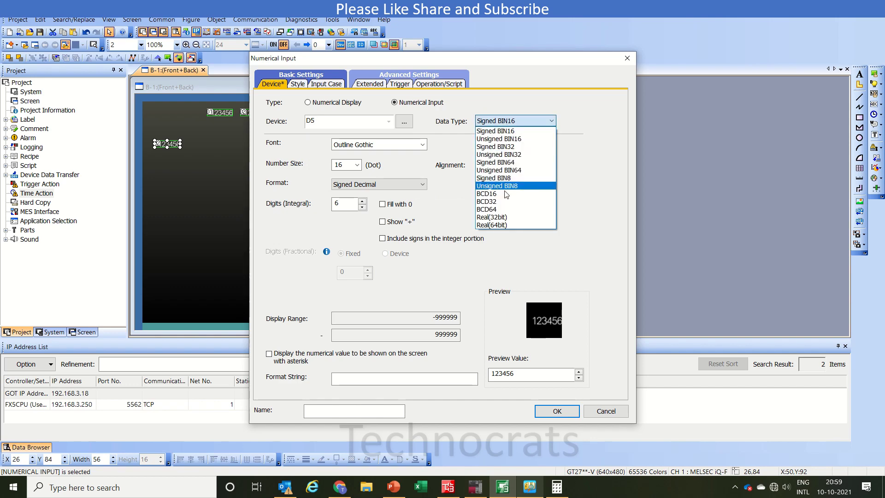
pyautogui.click(492, 192)
pyautogui.click(549, 409)
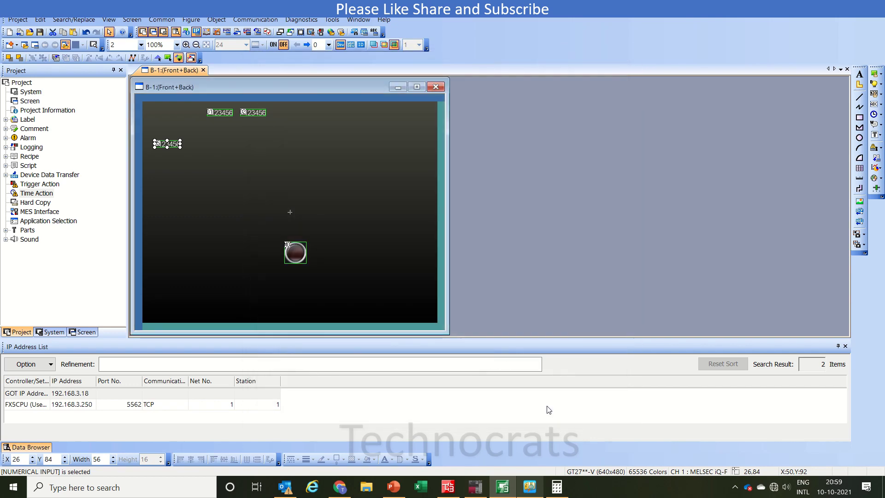
# Paste two copies to the right of D5 and assign them devices D6 and D7.
pyautogui.hotkey('ctrl', 'c')
pyautogui.hotkey('ctrl', 'v')
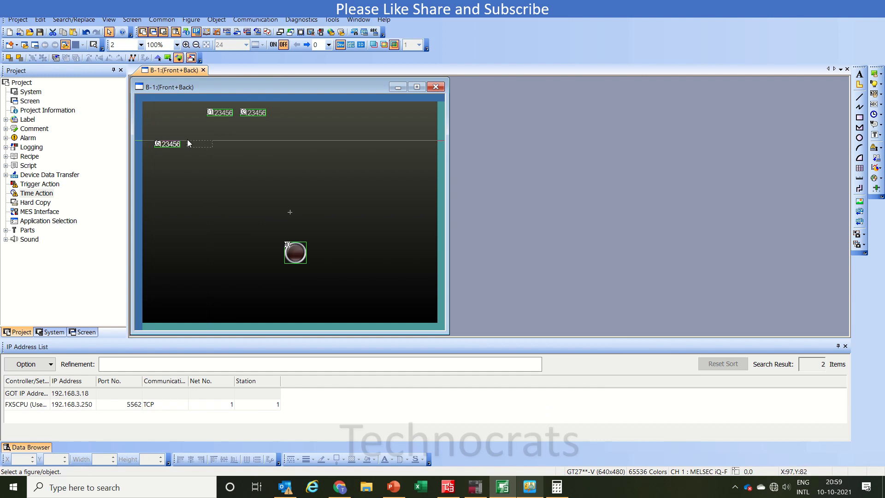
pyautogui.click(187, 139)
pyautogui.doubleClick(187, 140)
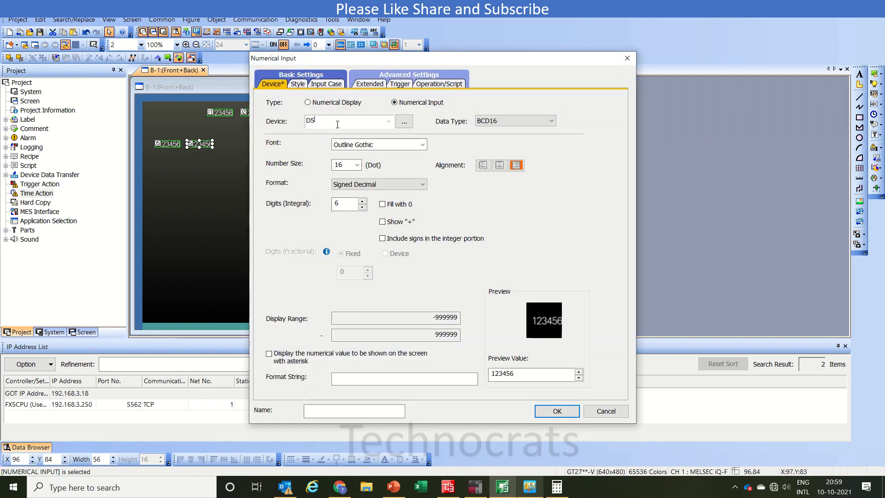
pyautogui.write('D6')
pyautogui.press('Return')
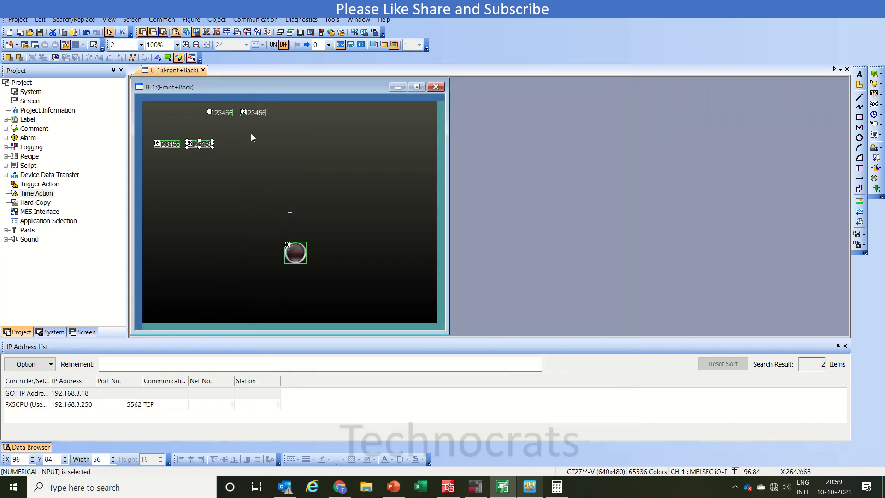
pyautogui.hotkey('ctrl', 'v')
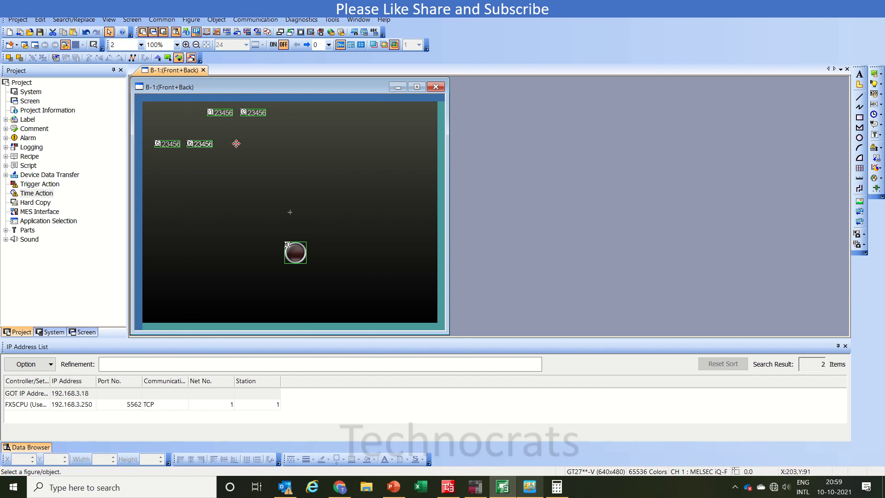
pyautogui.click(223, 139)
pyautogui.doubleClick(225, 143)
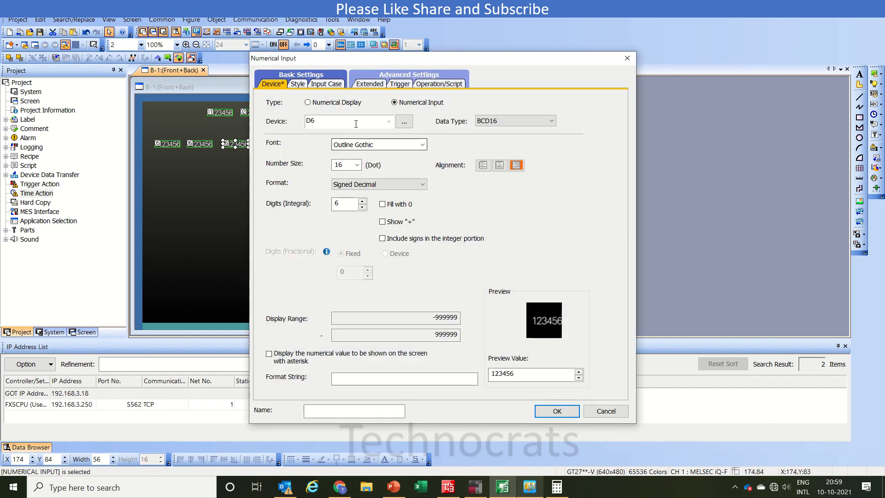
pyautogui.press('BackSpace')
pyautogui.write('7')
pyautogui.press('Return')
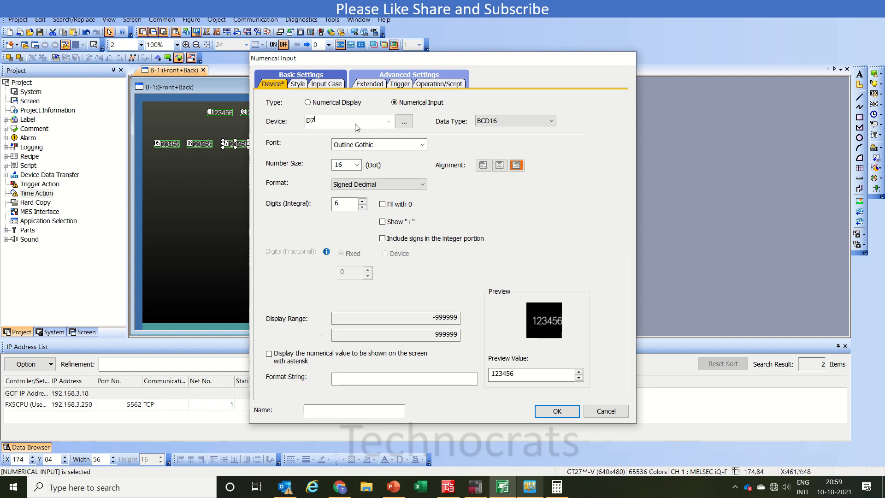
# Select the D5, D6 and D7 inputs together.
pyautogui.moveTo(269, 164); pyautogui.dragTo(137, 132)
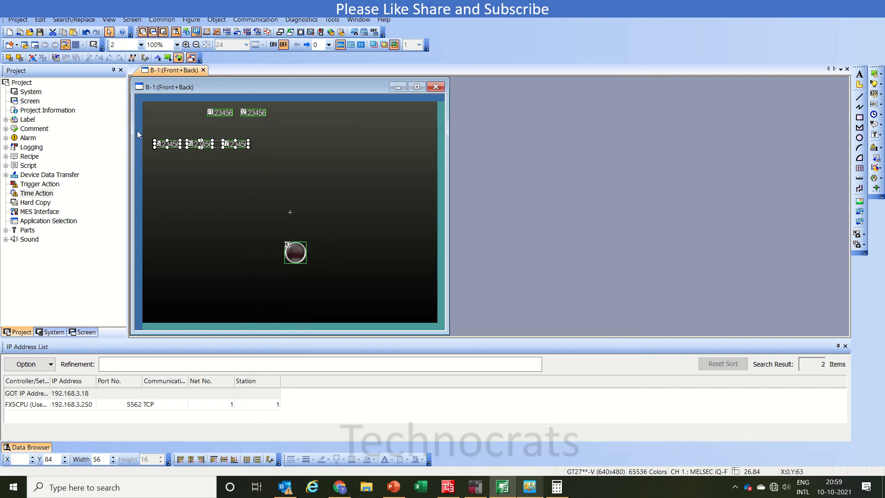
pyautogui.click(137, 131)
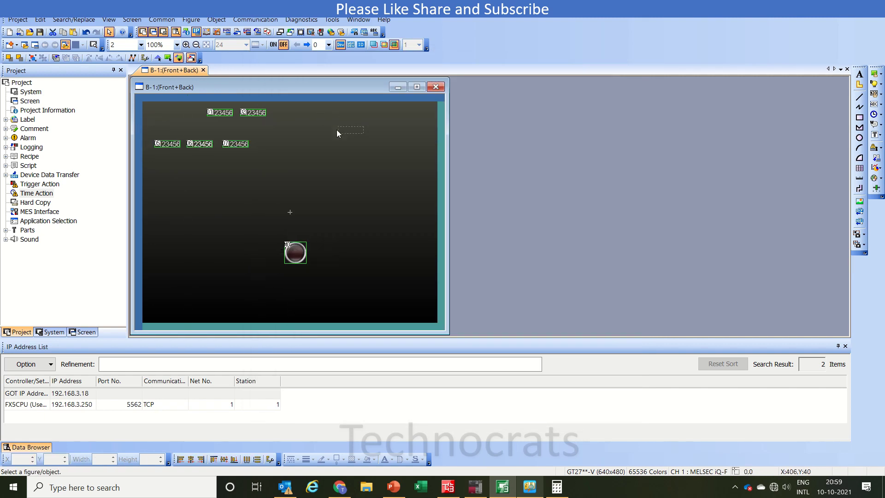
pyautogui.moveTo(343, 143); pyautogui.dragTo(316, 137)
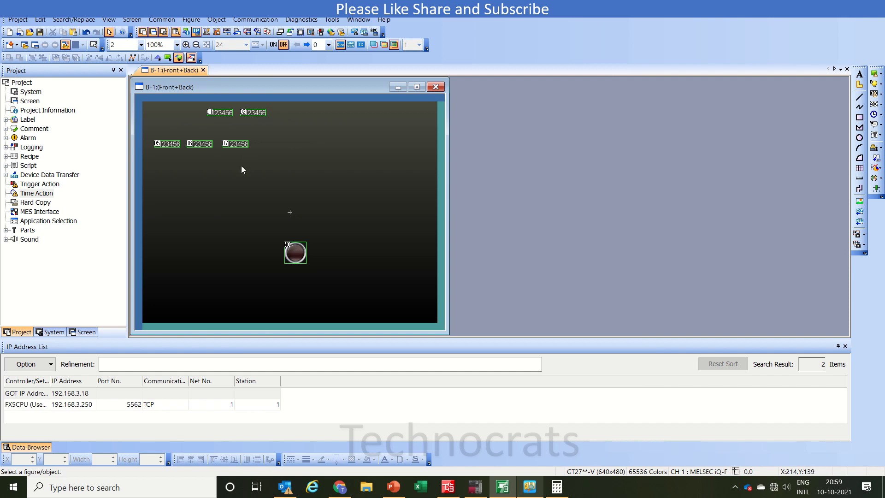
pyautogui.moveTo(250, 165); pyautogui.dragTo(141, 134)
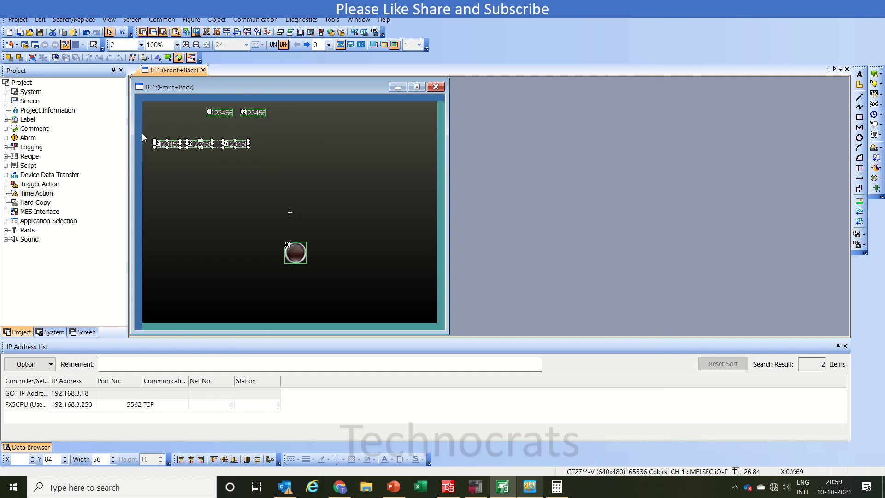
# Paste the copied row to the right and change the first copy to D8.
pyautogui.hotkey('ctrl', 'v')
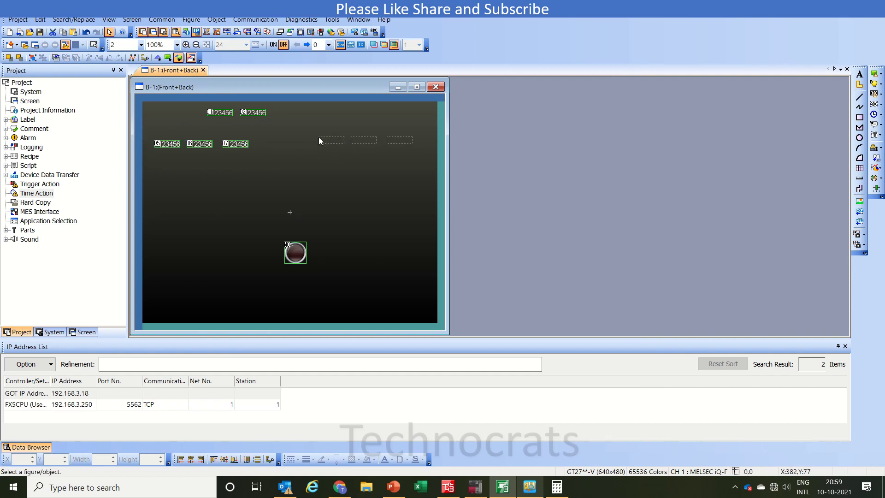
pyautogui.click(319, 138)
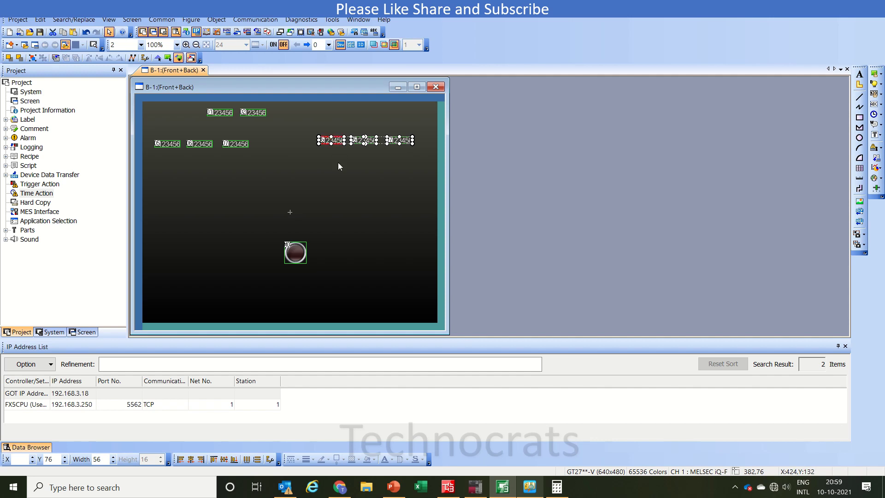
pyautogui.click(331, 140)
pyautogui.doubleClick(331, 140)
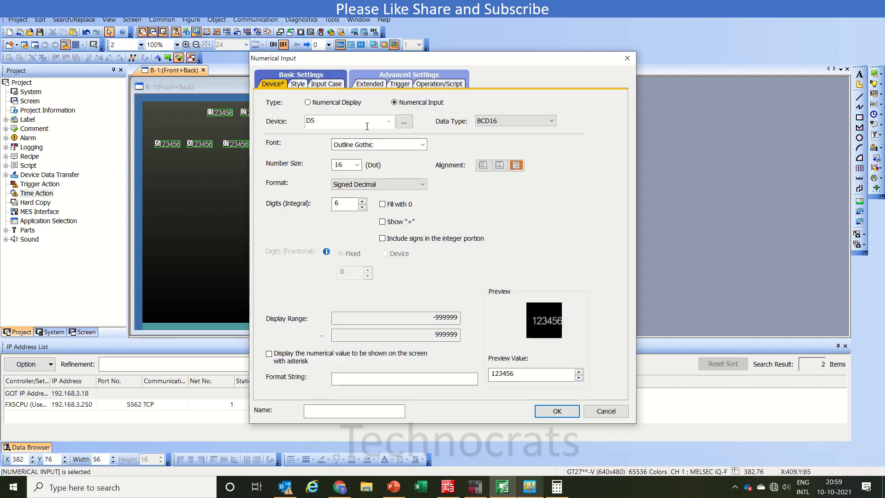
pyautogui.write('8')
pyautogui.press('Return')
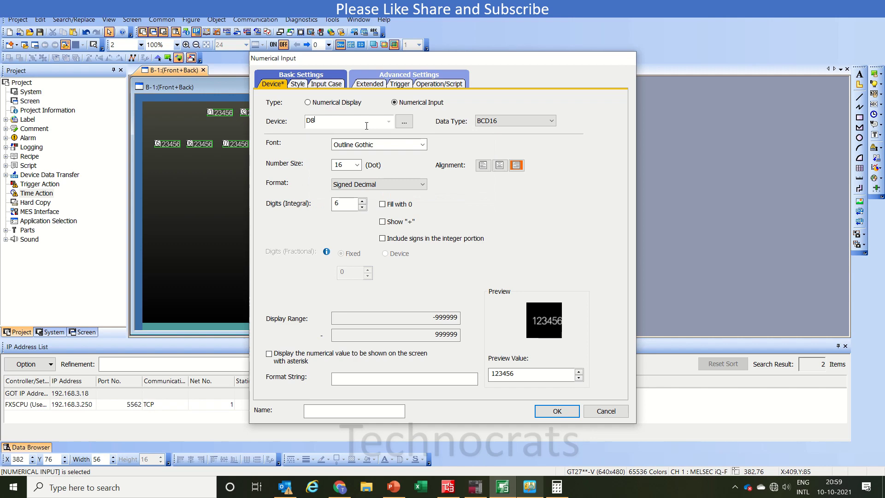
pyautogui.press('Return')
# Change the other two copies to D9 and D10, and copy the D2 input.
pyautogui.doubleClick(367, 141)
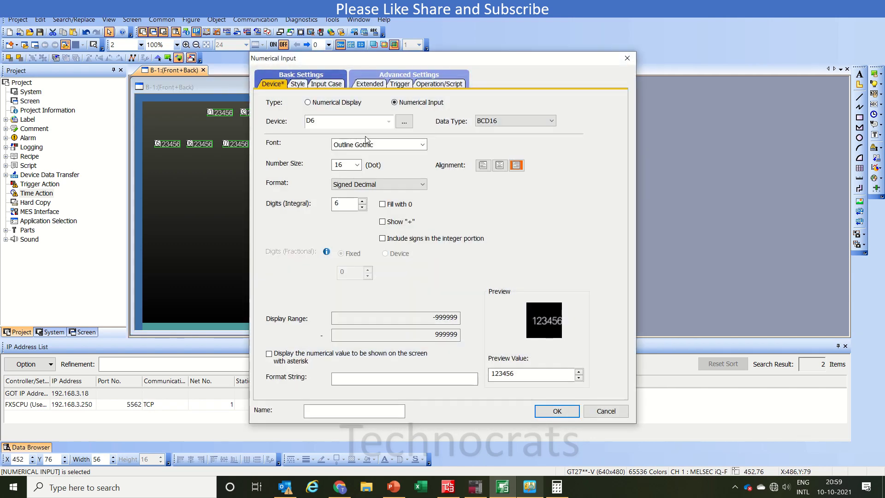
pyautogui.press('BackSpace')
pyautogui.write('9')
pyautogui.press('Return')
pyautogui.press('Return')
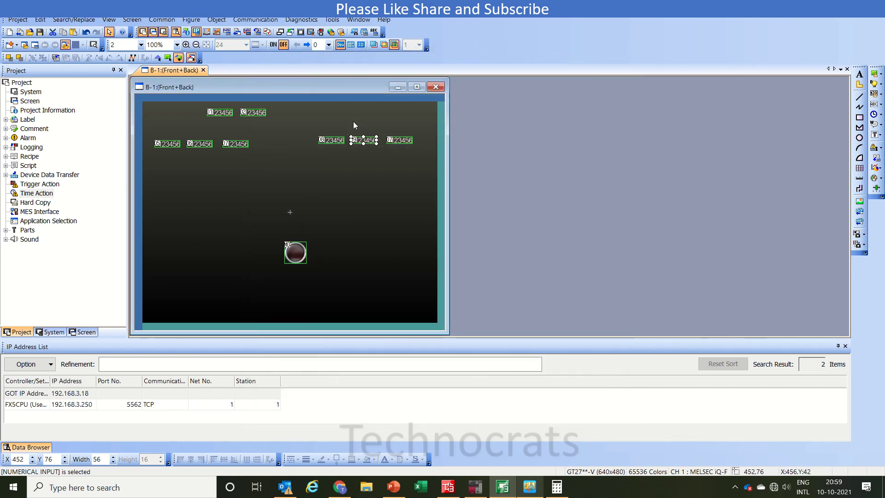
pyautogui.doubleClick(394, 139)
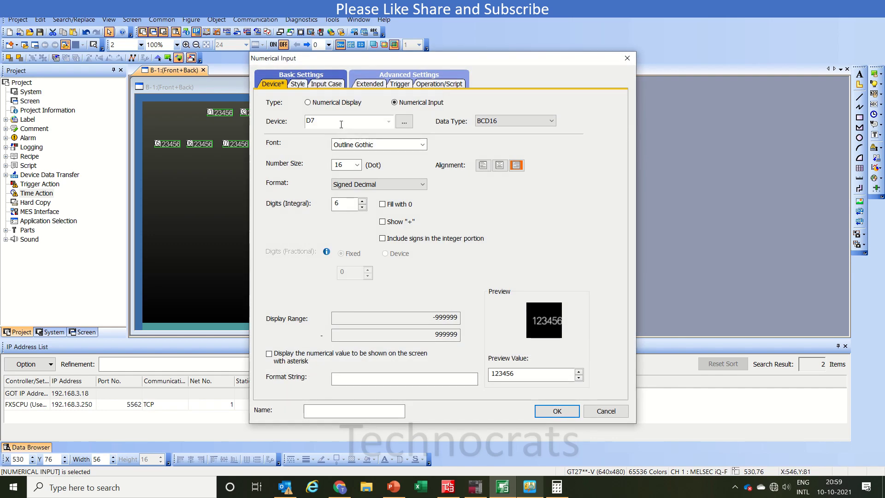
pyautogui.press('BackSpace')
pyautogui.write('10')
pyautogui.press('Return')
pyautogui.press('Return')
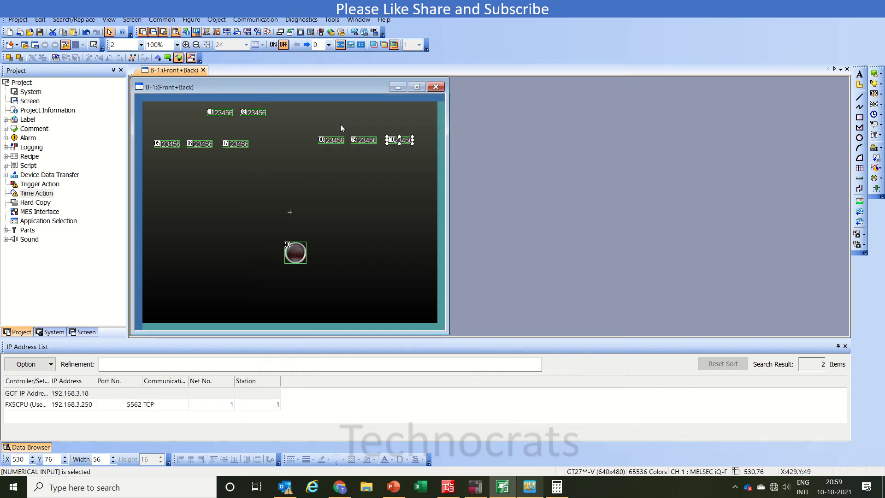
pyautogui.click(259, 113)
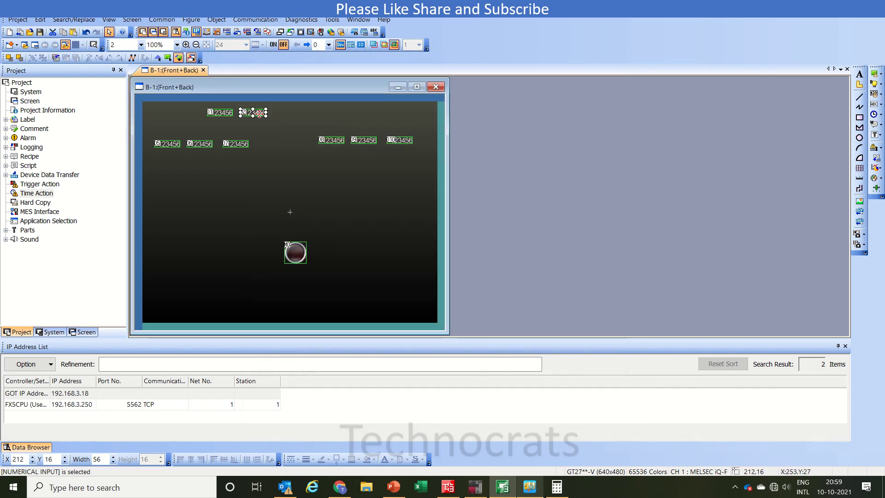
pyautogui.hotkey('ctrl', 'v')
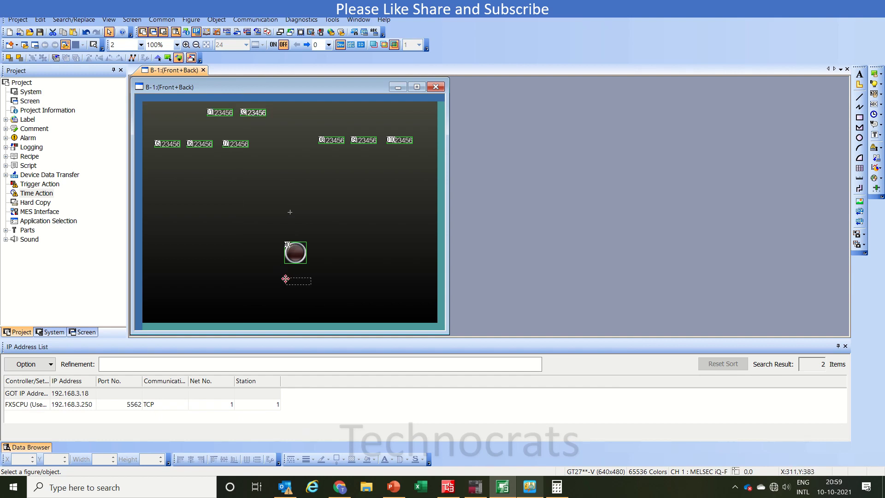
# Paste the input below the lamp and change its device to D11.
pyautogui.click(285, 279)
pyautogui.doubleClick(294, 281)
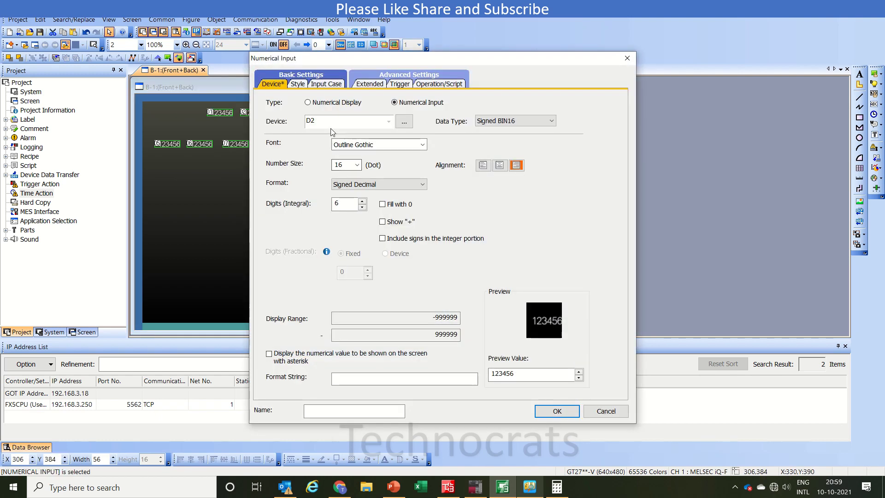
pyautogui.click(330, 121)
pyautogui.press('BackSpace')
pyautogui.write('11')
pyautogui.press('Return')
# Launch the screen in GT Simulator3 from the Tools menu.
pyautogui.click(329, 21)
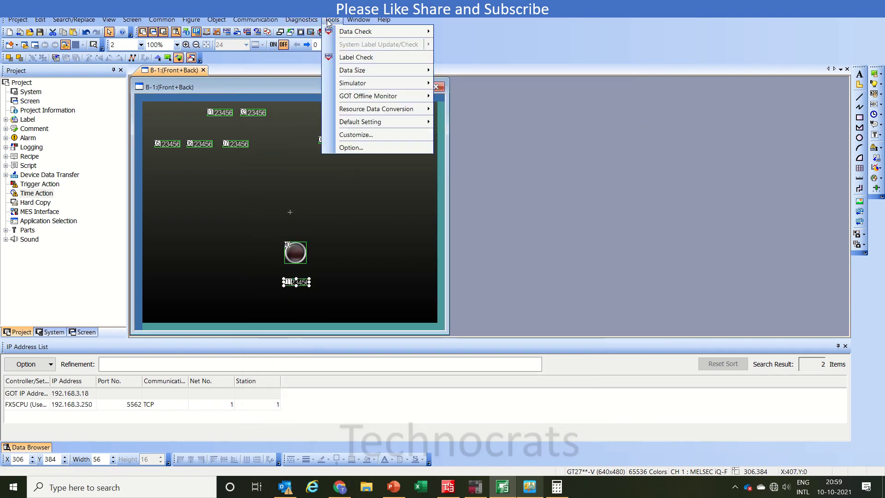
pyautogui.moveTo(398, 87)
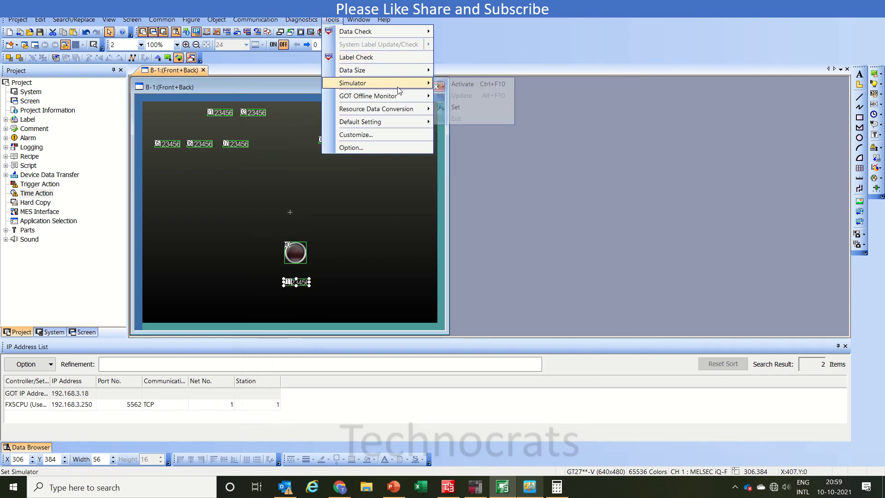
pyautogui.click(458, 84)
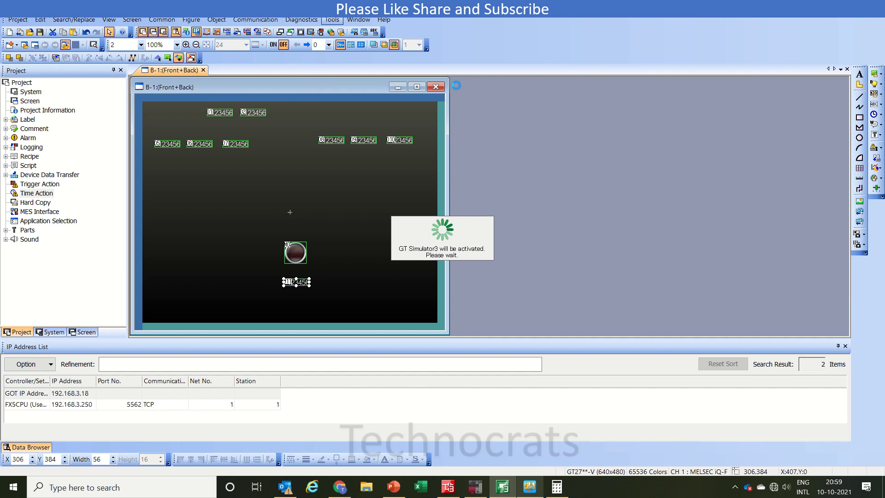
# Check the clock, then set the first time row to 21 hours, 0 minutes.
pyautogui.click(835, 491)
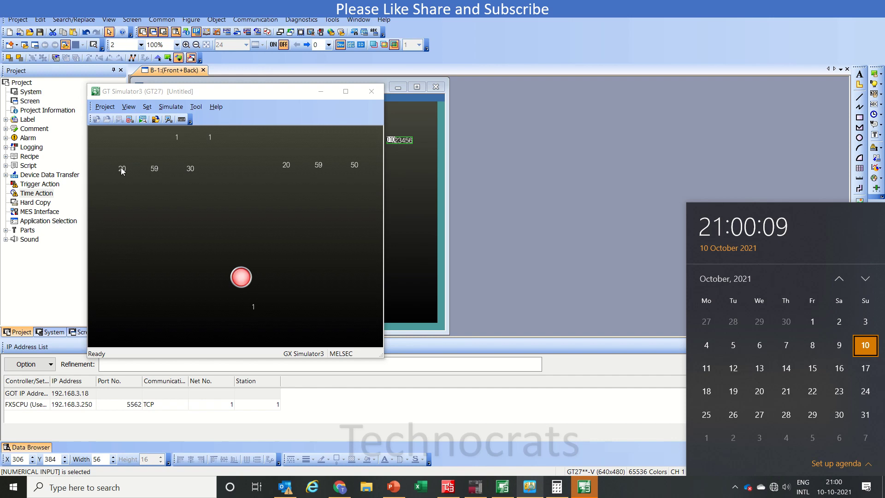
pyautogui.click(122, 169)
pyautogui.click(147, 257)
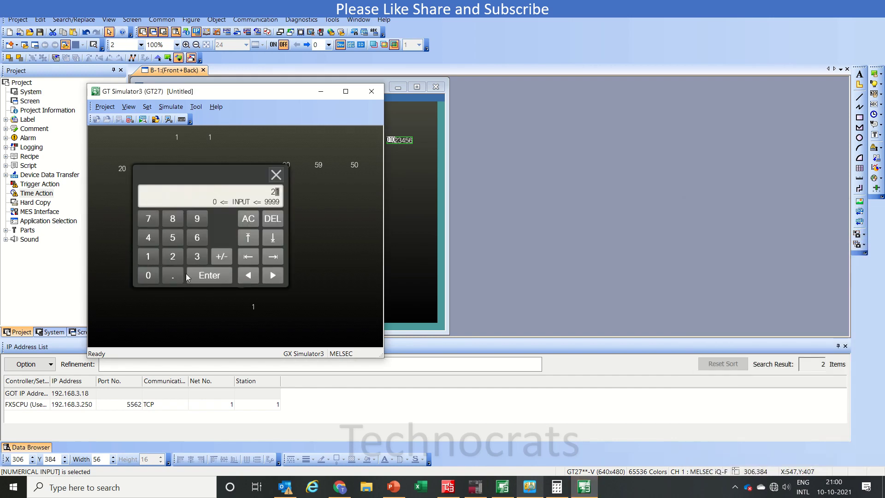
pyautogui.click(201, 279)
pyautogui.click(155, 169)
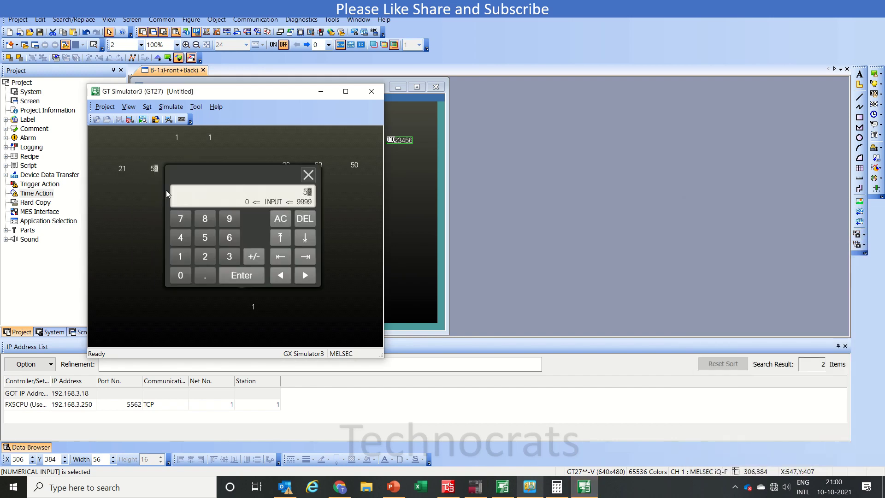
pyautogui.click(185, 274)
pyautogui.click(231, 275)
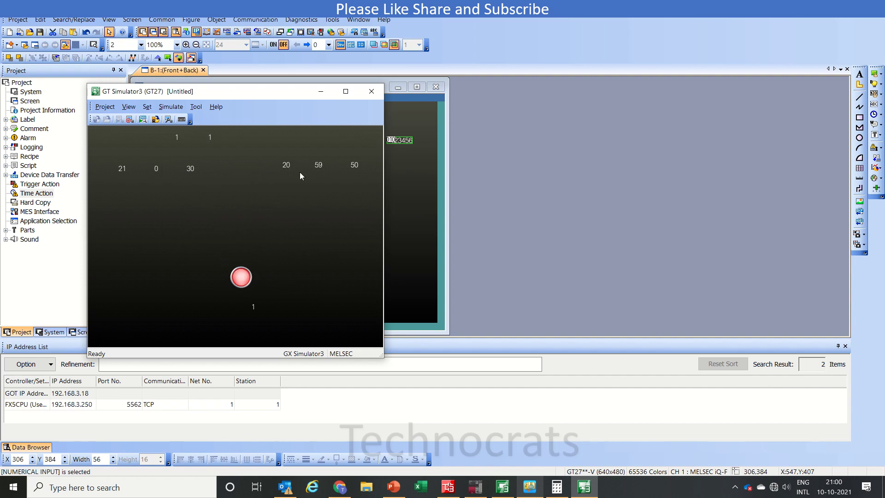
# Set the second row to 21 hours, 0 minutes, and the first row's seconds from 30 to 40.
pyautogui.click(286, 165)
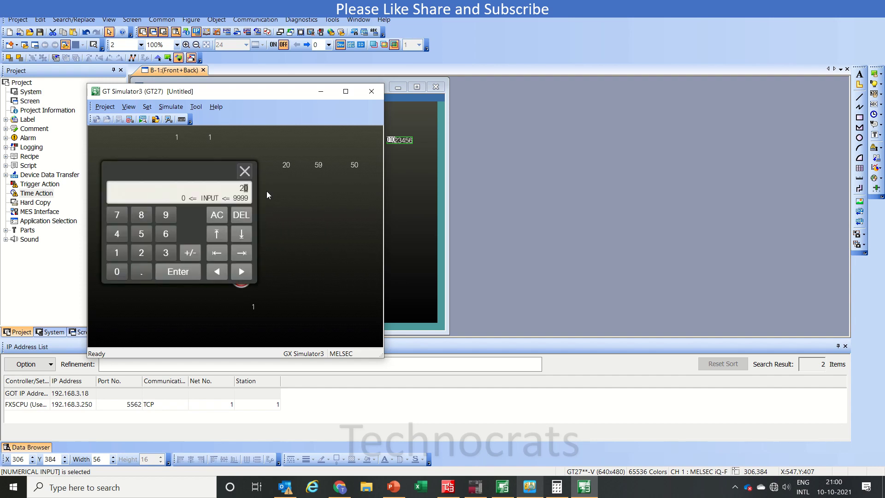
pyautogui.click(141, 252)
pyautogui.click(167, 273)
pyautogui.click(318, 165)
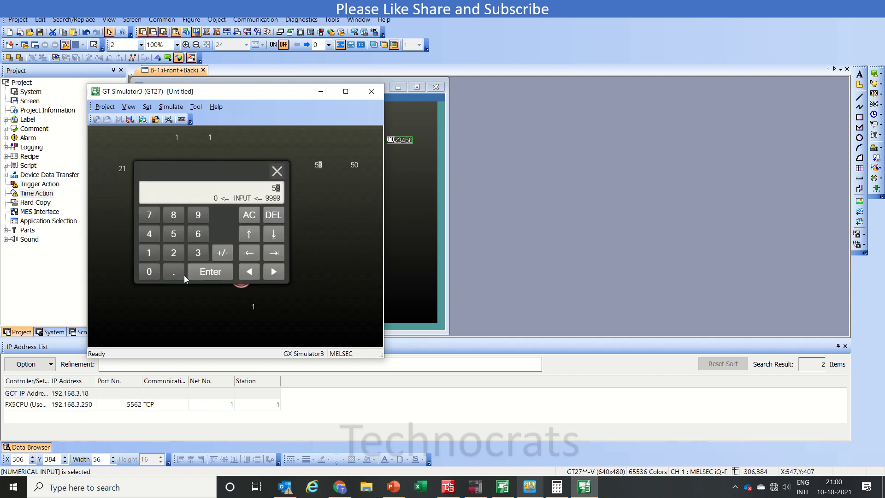
pyautogui.click(200, 269)
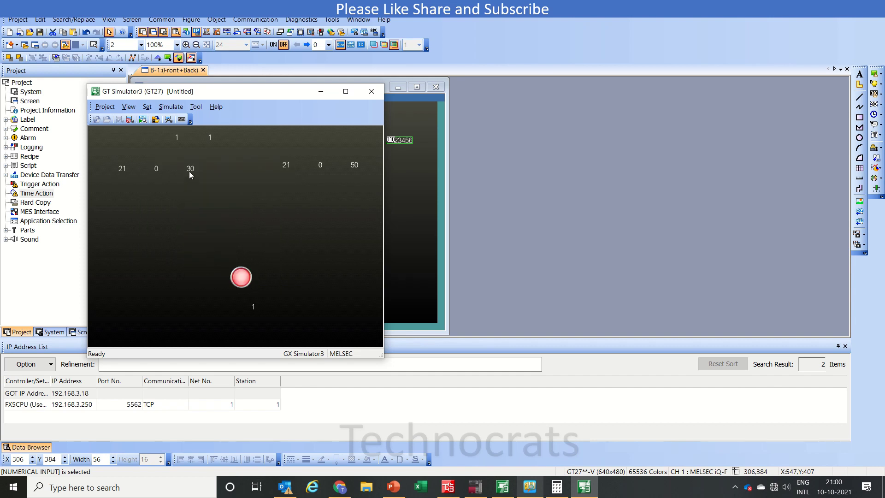
pyautogui.click(189, 170)
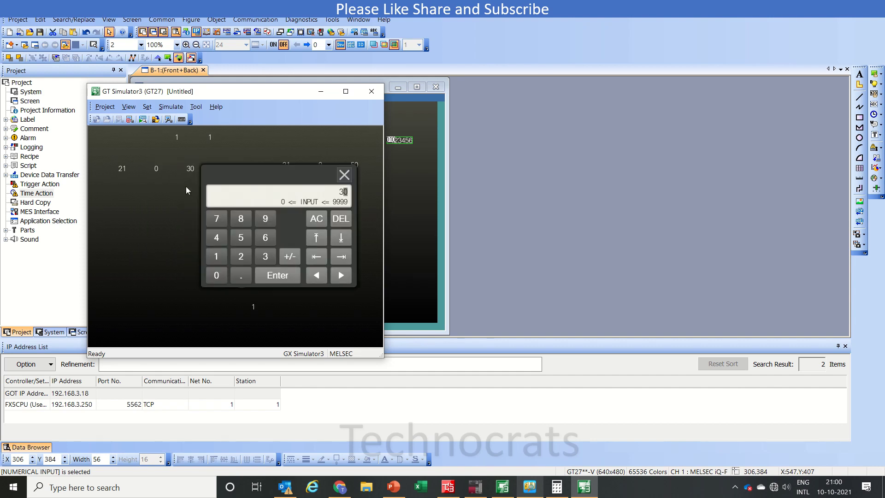
pyautogui.click(276, 276)
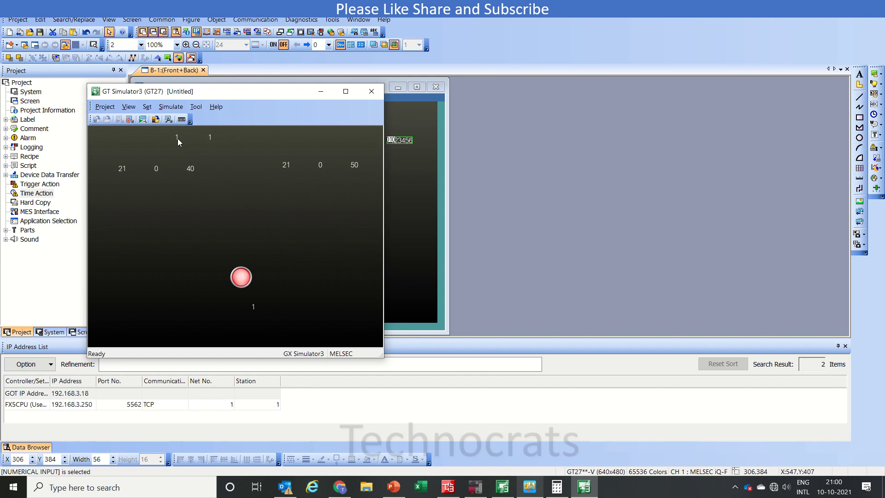
# Switch the top-left value to 2 and back to 1, then check the clock.
pyautogui.click(178, 138)
pyautogui.click(260, 244)
pyautogui.click(177, 138)
pyautogui.click(248, 247)
pyautogui.click(836, 490)
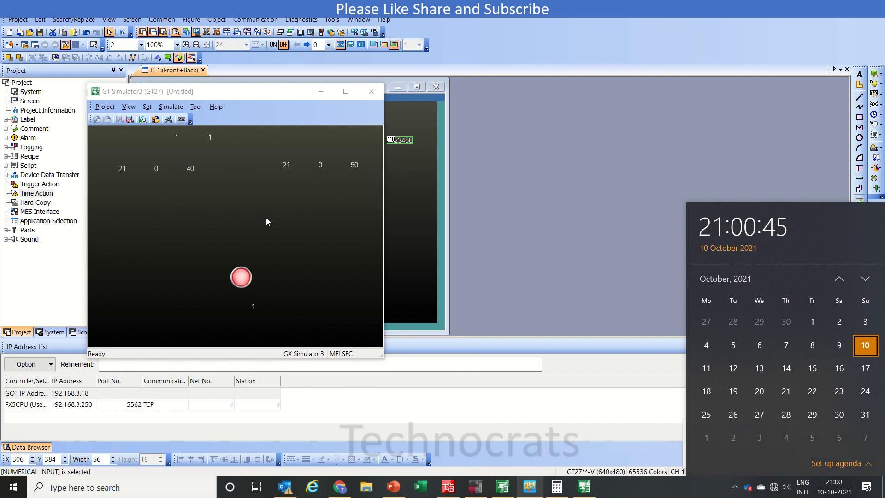
# Change both rows' minutes from 0 to 1, giving 21:01:40–21:01:50, and start editing the top-left value.
pyautogui.click(192, 168)
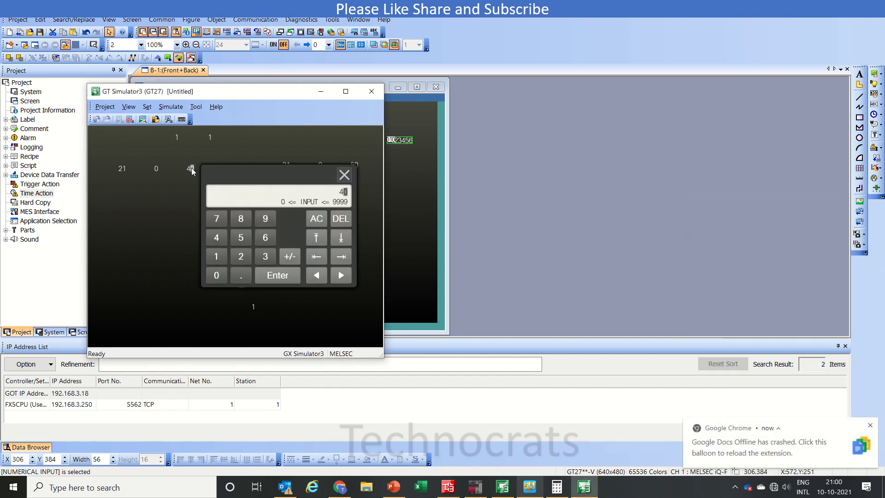
pyautogui.click(344, 175)
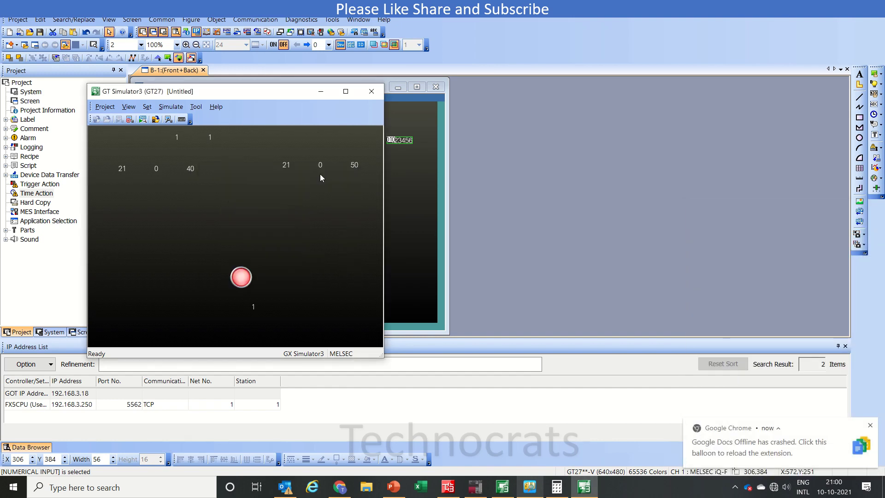
pyautogui.click(155, 169)
pyautogui.click(175, 253)
pyautogui.click(225, 274)
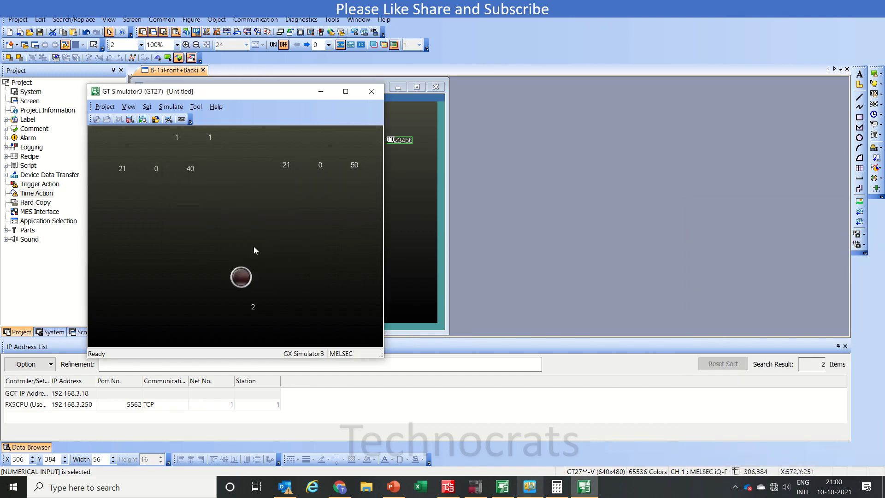
pyautogui.click(318, 164)
pyautogui.click(176, 264)
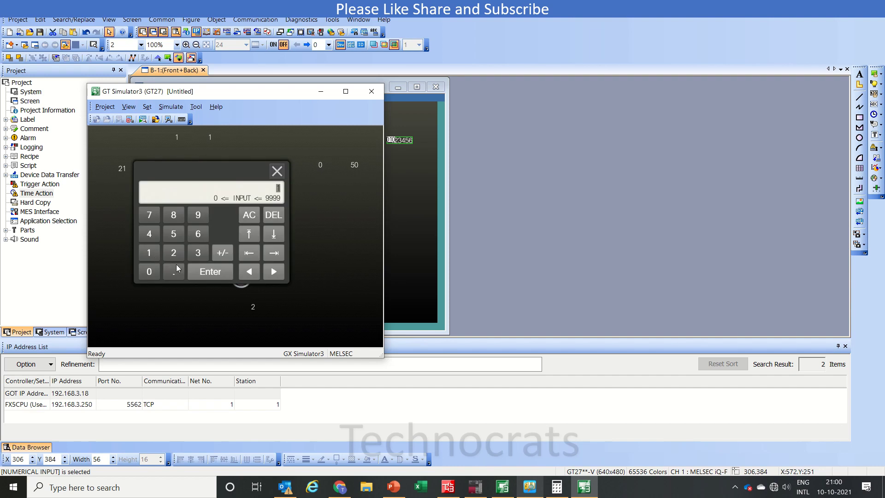
pyautogui.click(275, 278)
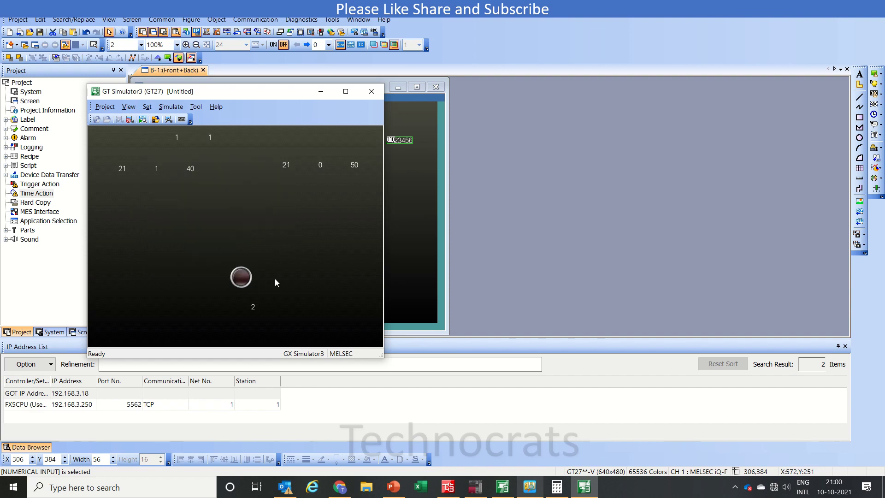
pyautogui.click(847, 491)
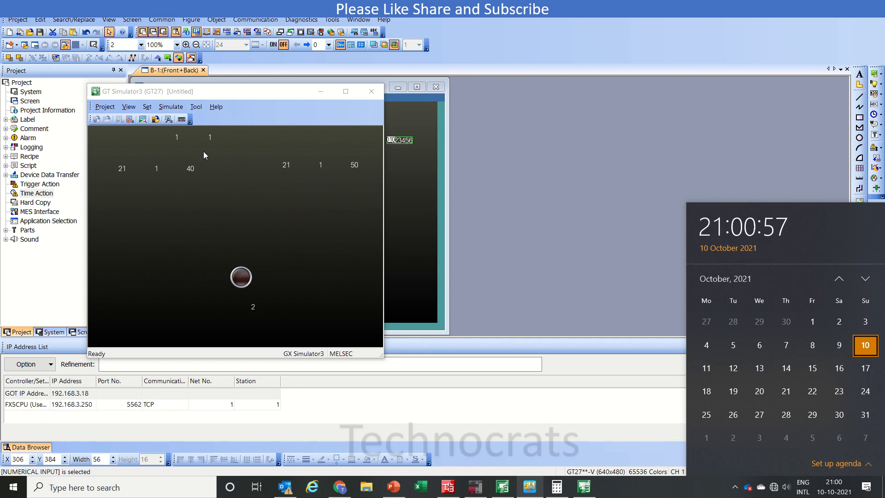
pyautogui.click(174, 137)
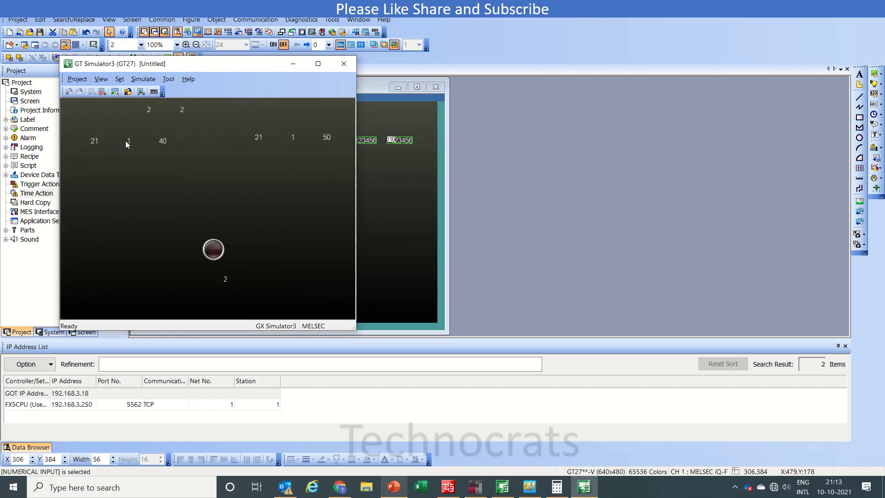
# Set the start and end minutes to 14 and the top-left value to 1.
pyautogui.click(128, 141)
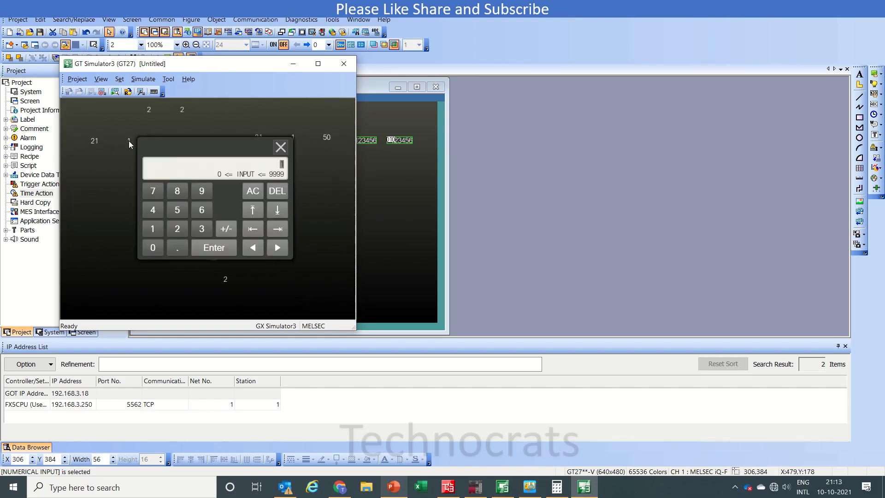
pyautogui.click(152, 210)
pyautogui.click(213, 249)
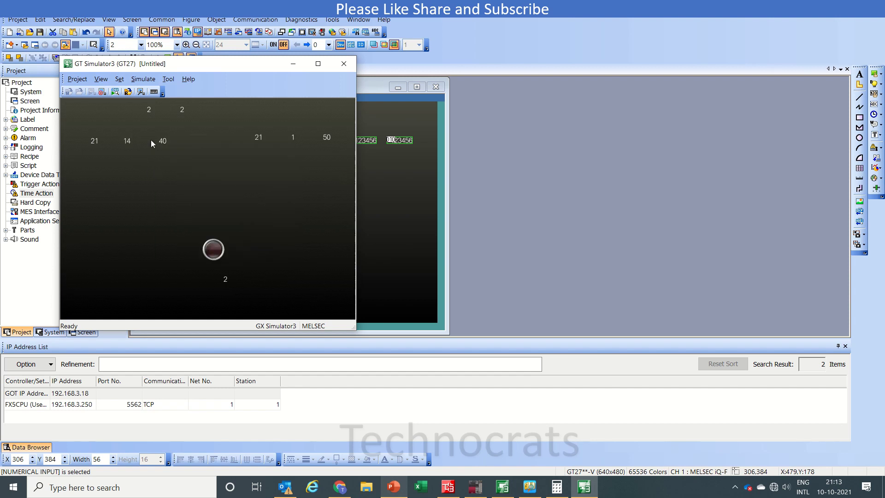
pyautogui.click(293, 139)
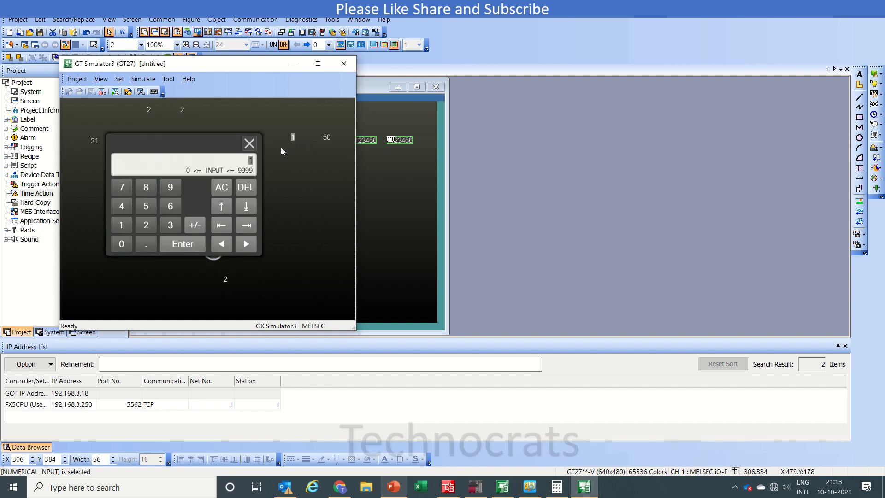
pyautogui.click(121, 211)
pyautogui.click(178, 241)
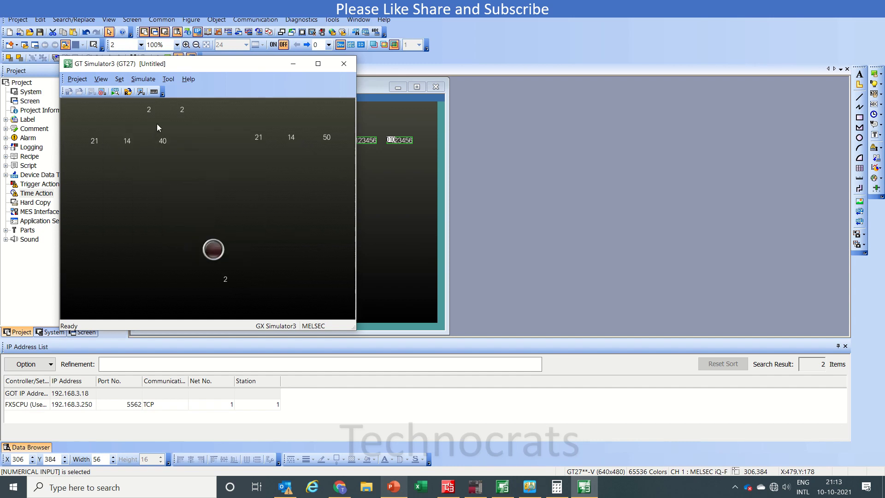
pyautogui.click(148, 110)
pyautogui.click(170, 203)
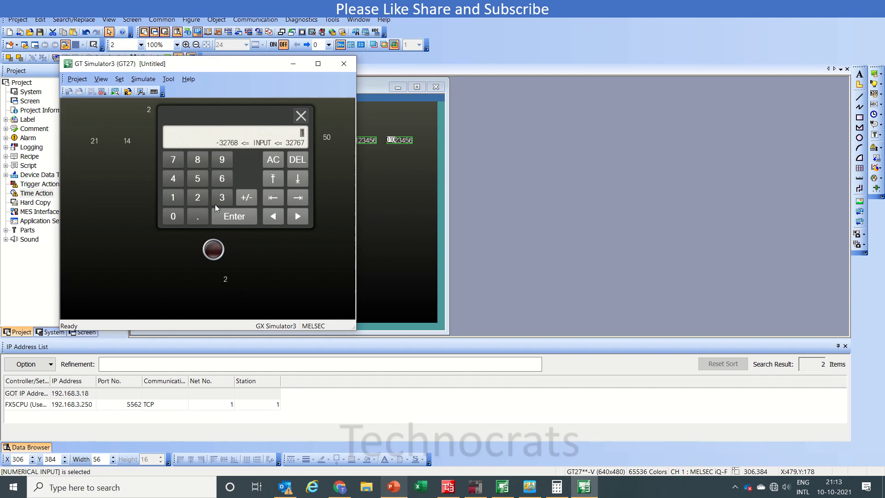
pyautogui.click(223, 219)
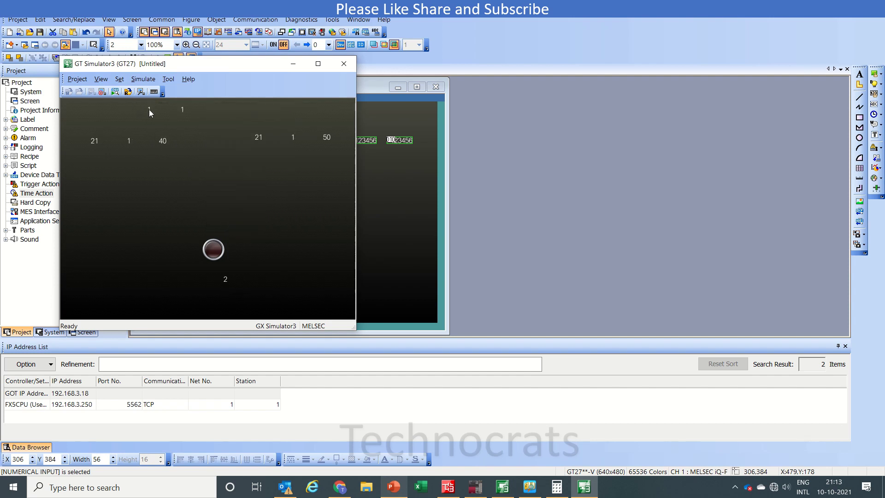
# Re-enter 14 for the start and end minutes, then set the top-left value to 2 and back to 1.
pyautogui.click(128, 140)
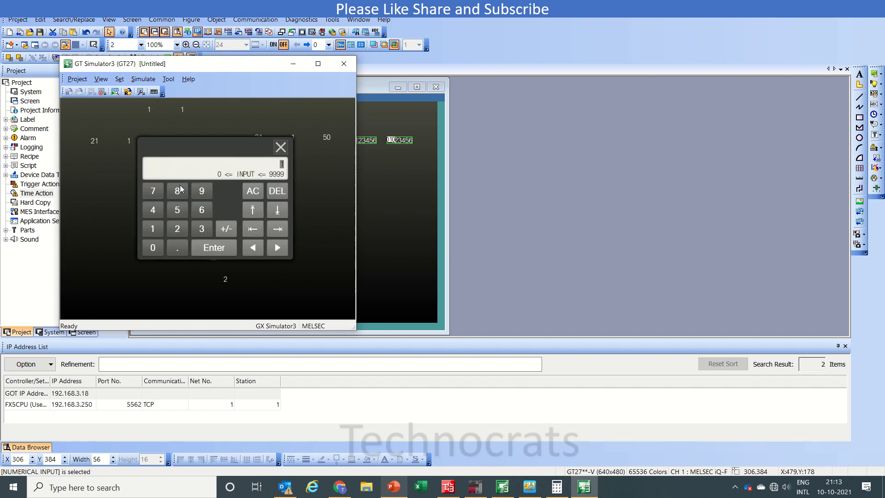
pyautogui.click(153, 226)
pyautogui.click(152, 210)
pyautogui.click(205, 252)
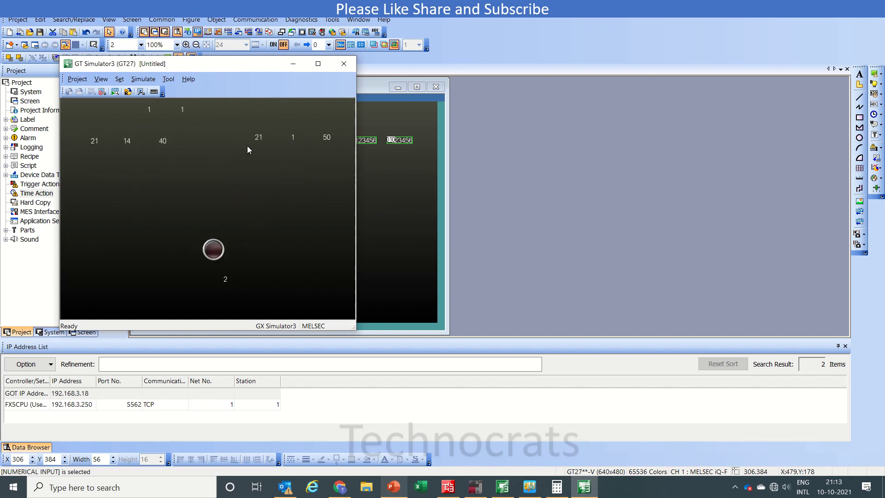
pyautogui.click(292, 138)
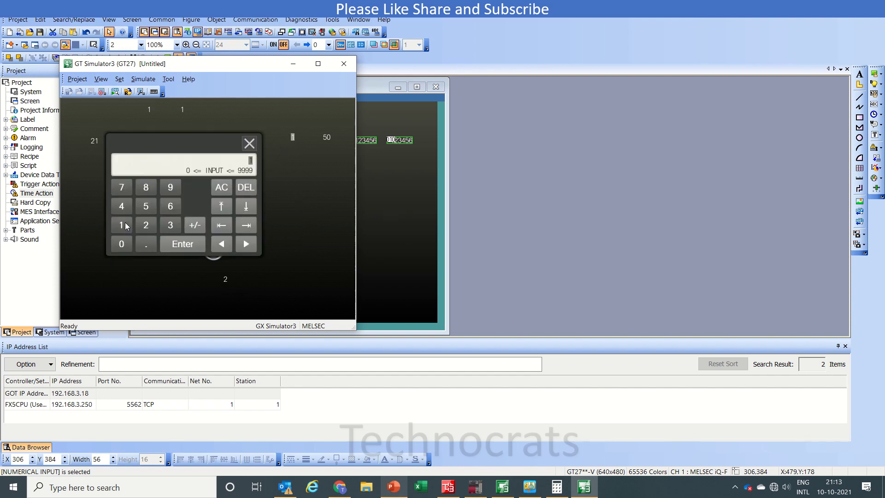
pyautogui.click(184, 245)
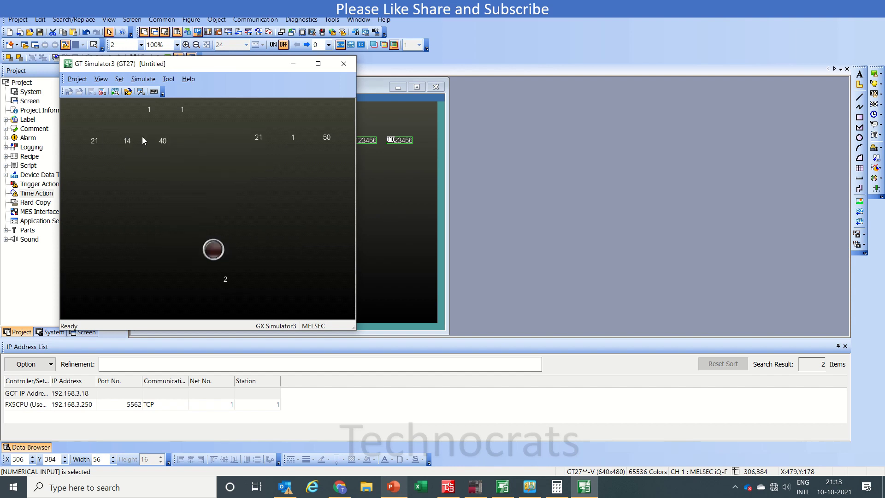
pyautogui.click(147, 109)
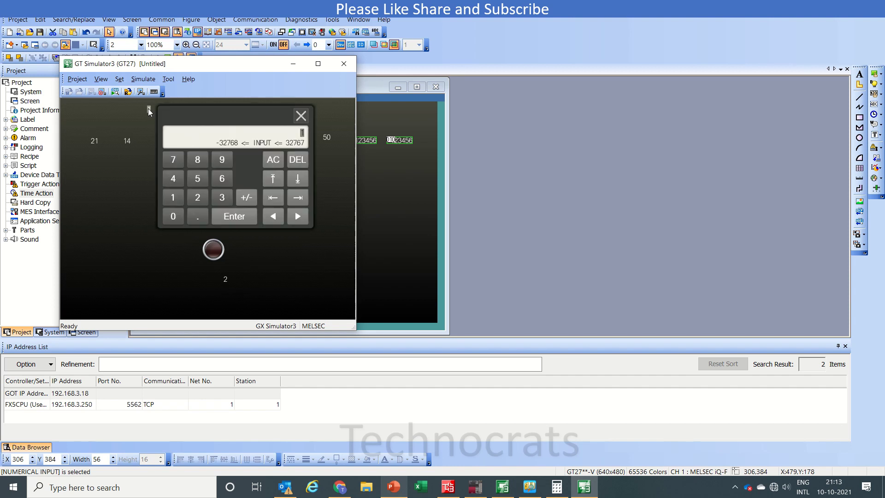
pyautogui.click(197, 197)
pyautogui.click(226, 213)
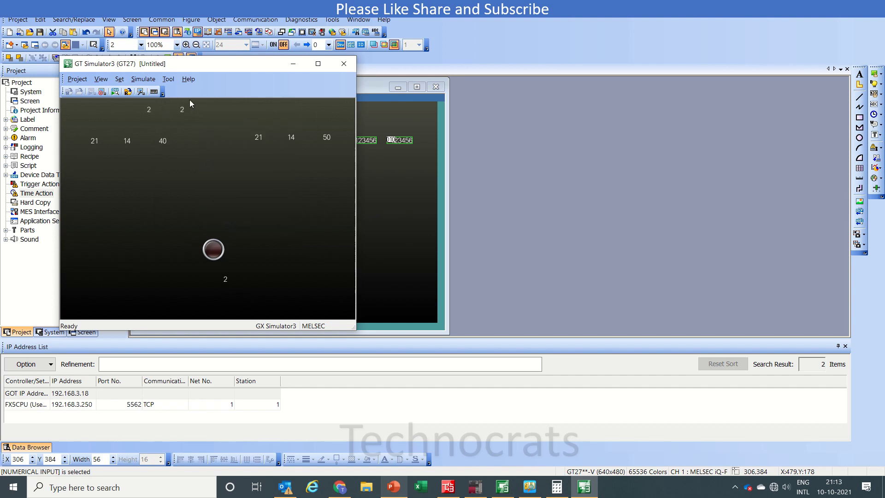
pyautogui.click(147, 110)
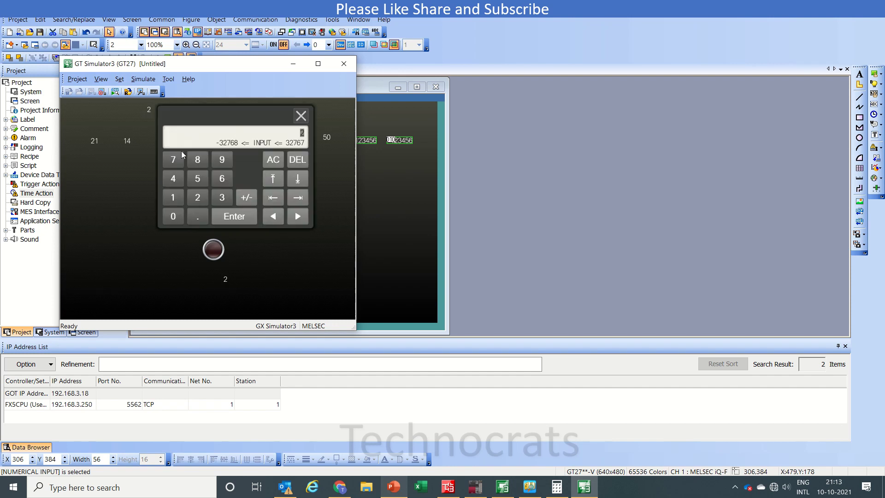
pyautogui.click(230, 217)
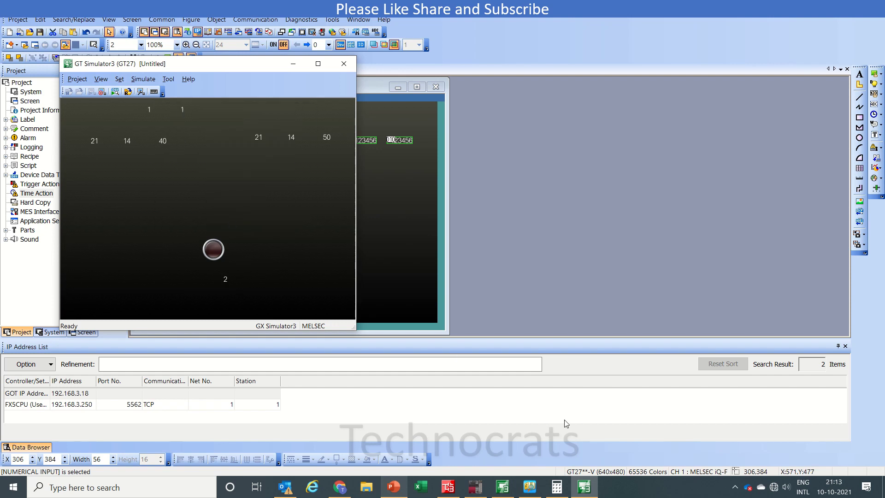
# Check the time, set the start seconds to 5, and set the top-left value to 2, then back to 1.
pyautogui.click(826, 484)
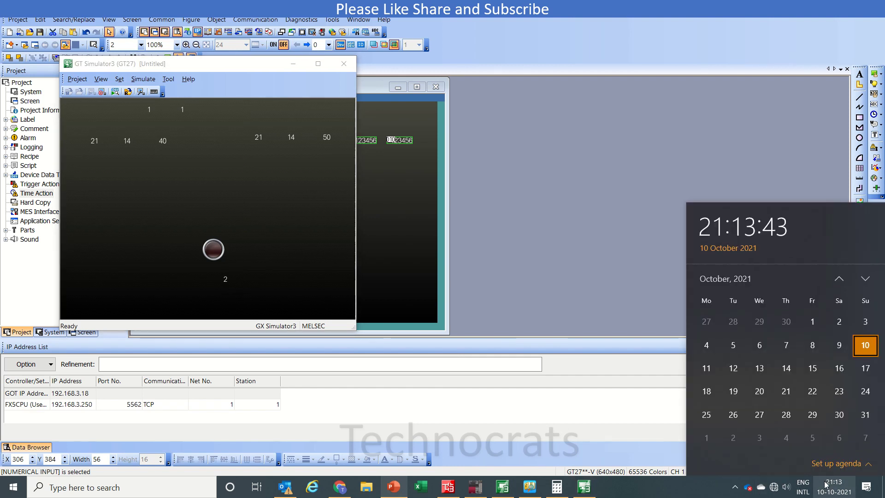
pyautogui.click(164, 144)
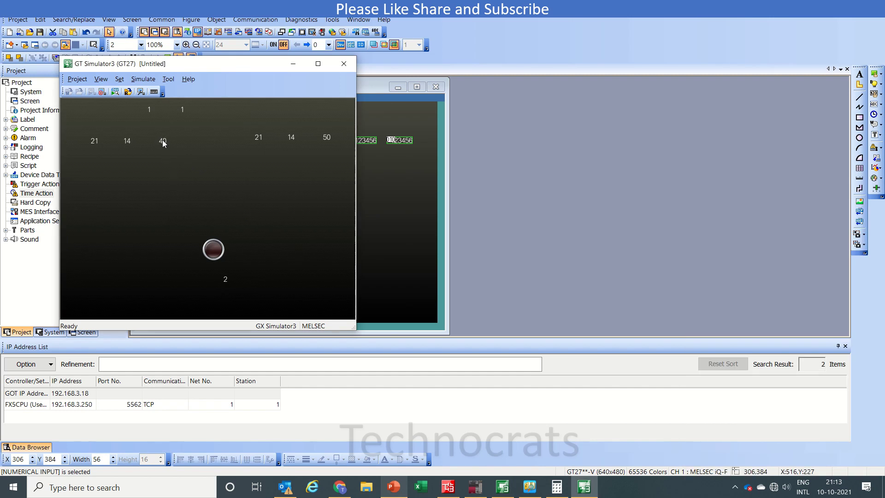
pyautogui.click(163, 140)
pyautogui.click(252, 254)
pyautogui.click(148, 112)
pyautogui.click(200, 196)
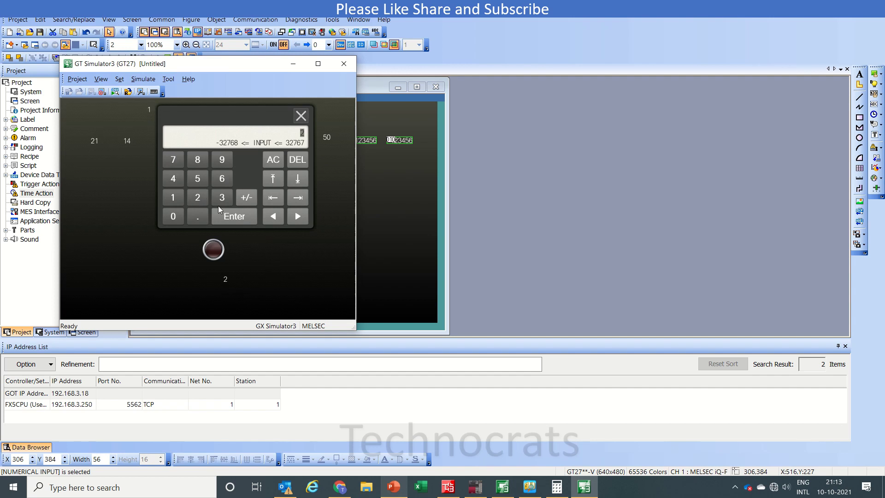
pyautogui.click(233, 217)
pyautogui.click(147, 107)
pyautogui.click(173, 198)
pyautogui.click(224, 214)
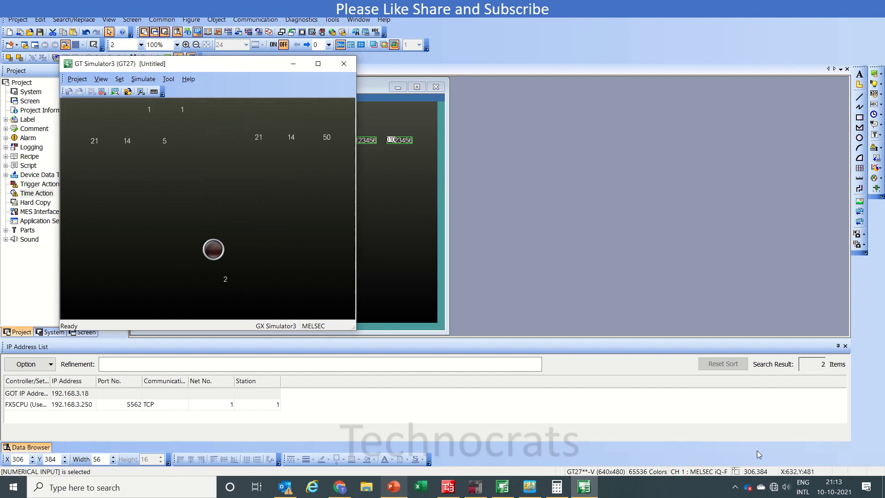
pyautogui.click(827, 488)
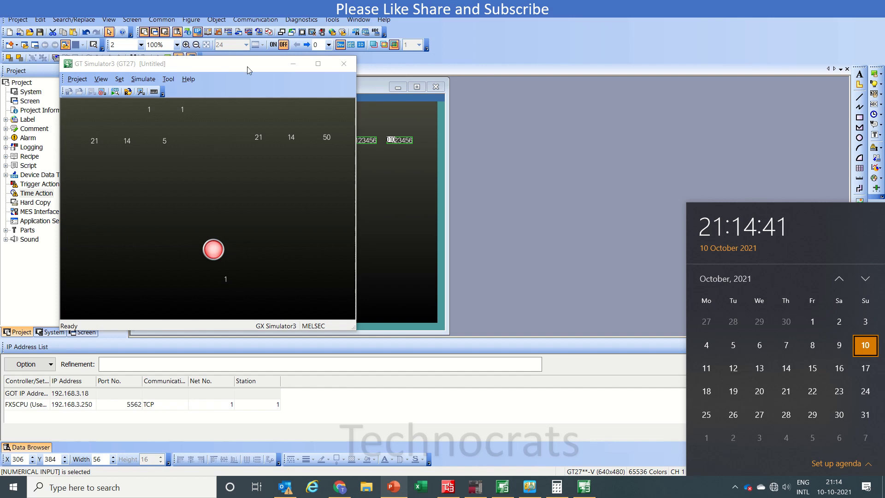
# Move the simulator window right and check the clock to confirm the lamp goes off after 21:14:50.
pyautogui.moveTo(247, 67); pyautogui.dragTo(401, 73)
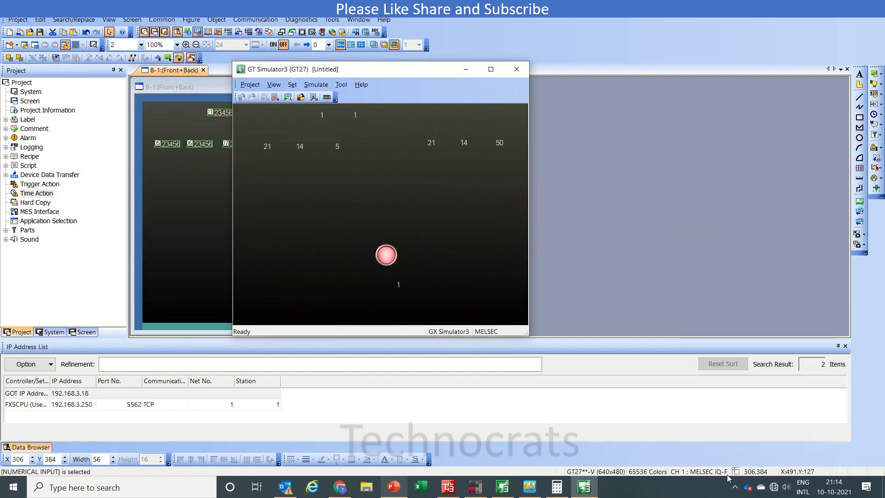
pyautogui.click(836, 485)
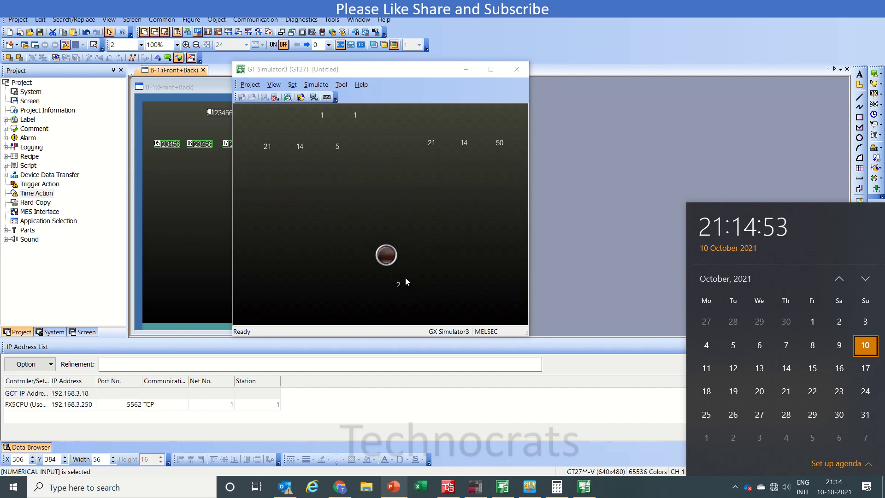
# Add a new trigger action entry with D2.b1 as the trigger device.
pyautogui.doubleClick(37, 193)
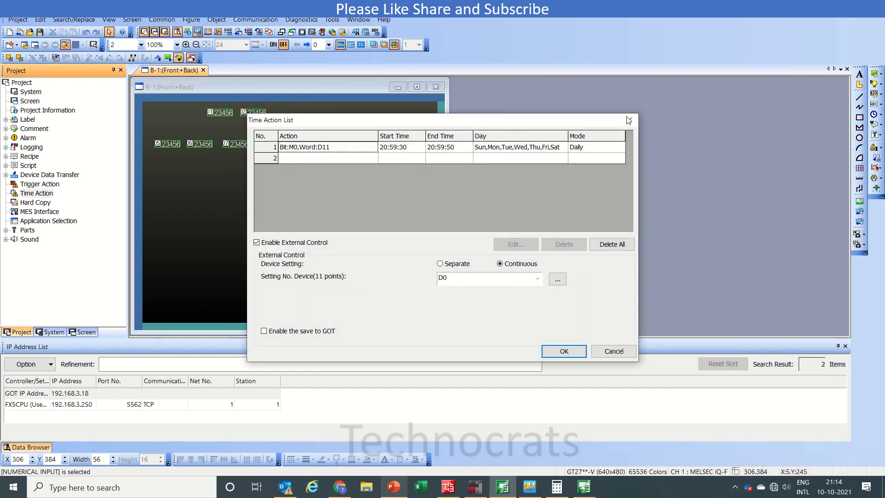
pyautogui.click(629, 121)
pyautogui.click(45, 186)
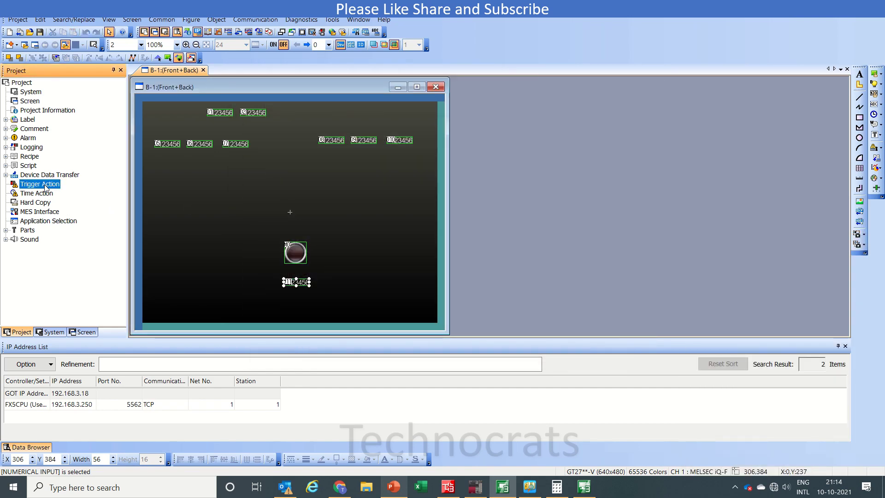
pyautogui.doubleClick(45, 186)
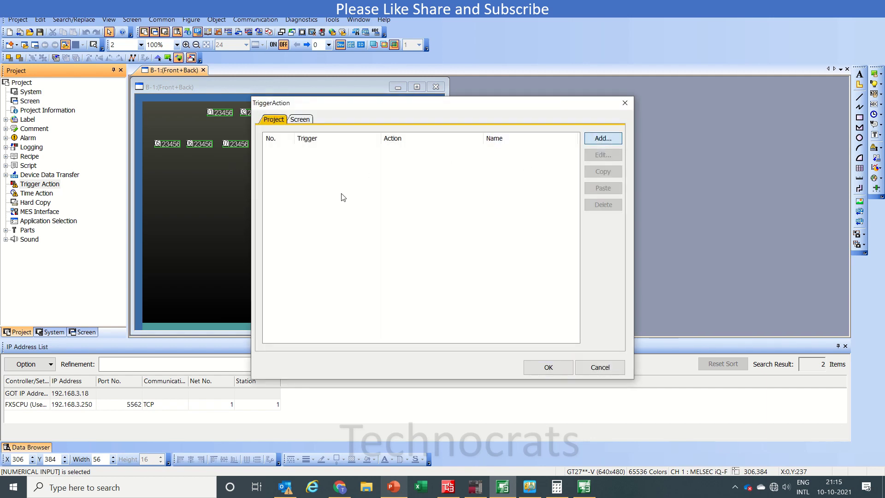
pyautogui.doubleClick(330, 183)
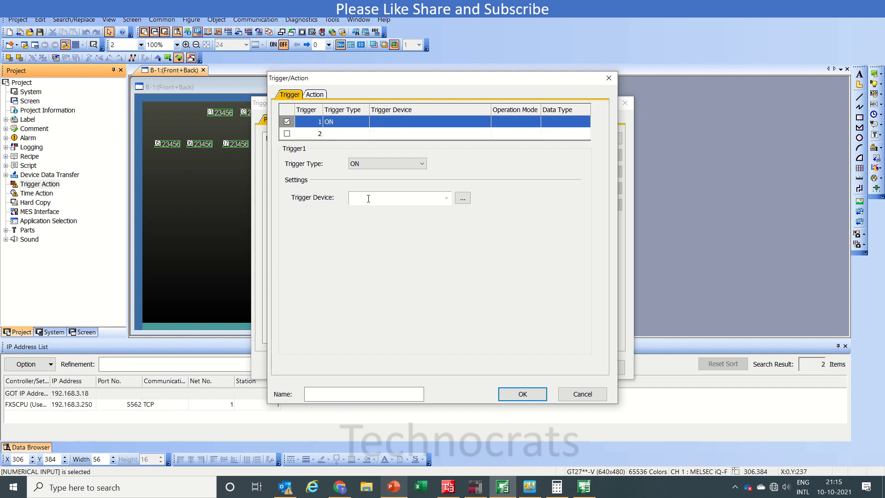
pyautogui.write('D2')
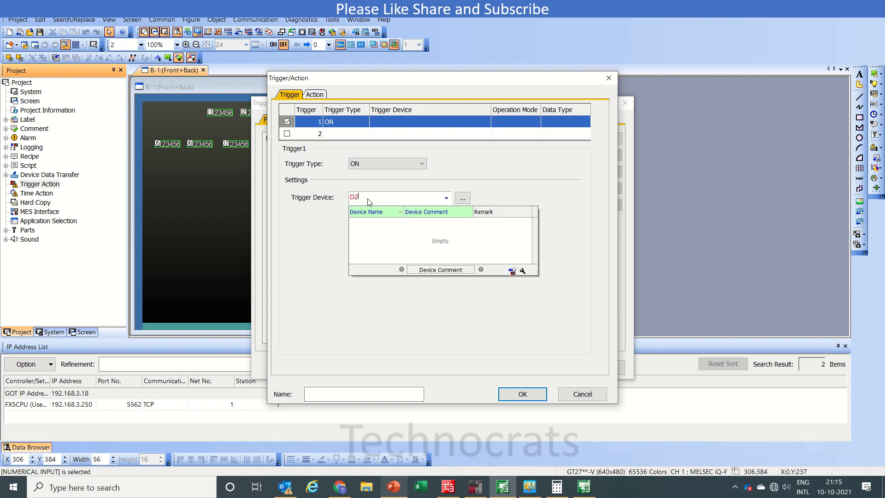
pyautogui.write('.b0')
pyautogui.press('BackSpace')
pyautogui.write('1')
pyautogui.click(398, 314)
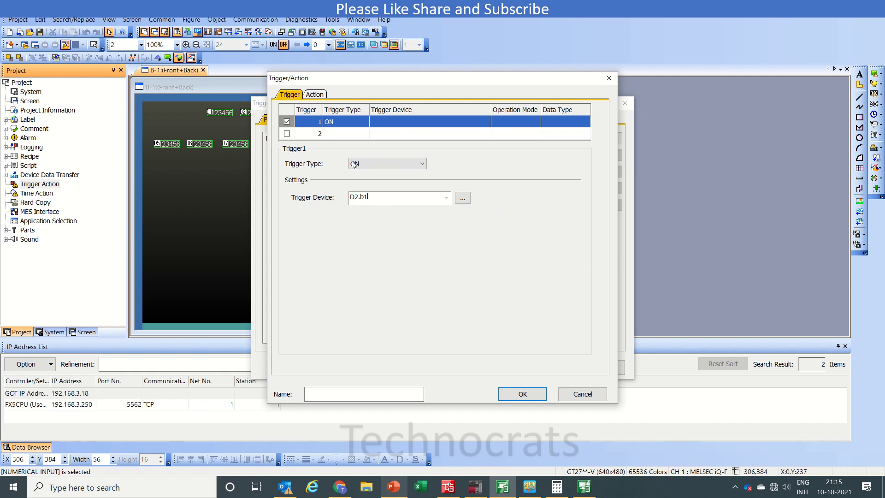
# Make the action Data Set 16bit writing a fixed 1 to D1, and save it.
pyautogui.click(315, 95)
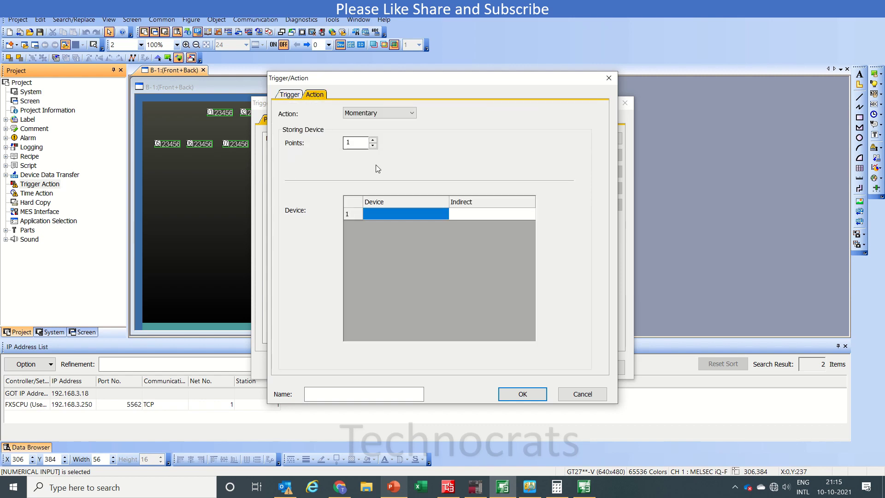
pyautogui.click(390, 107)
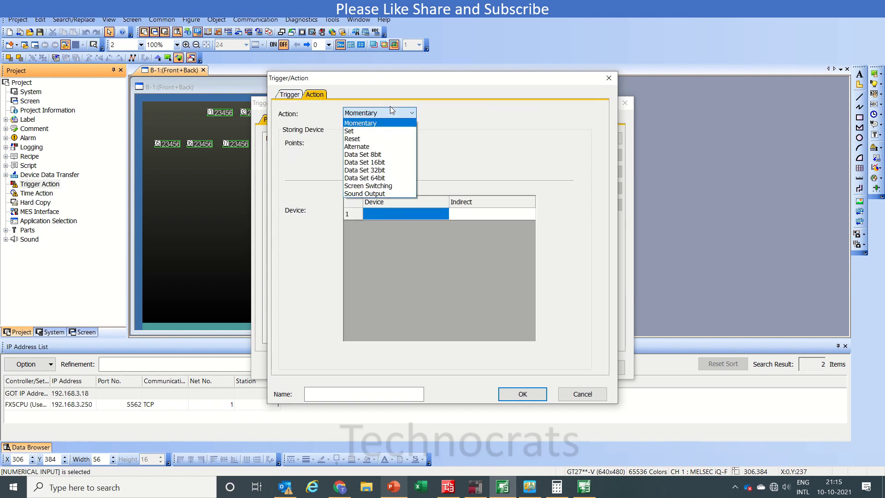
pyautogui.click(397, 162)
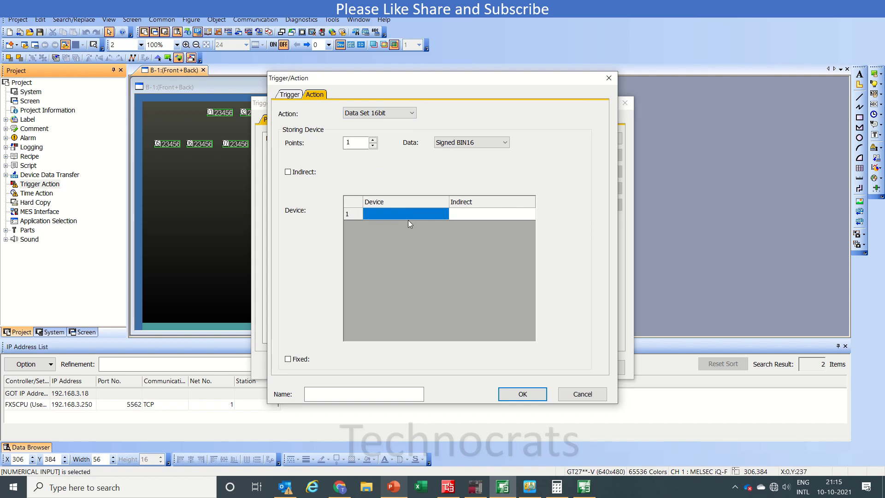
pyautogui.click(416, 213)
pyautogui.write('d1')
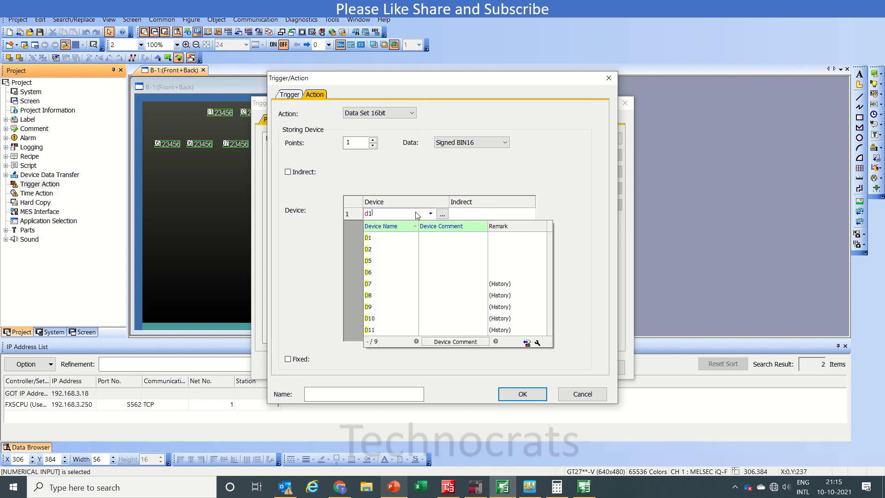
pyautogui.click(294, 362)
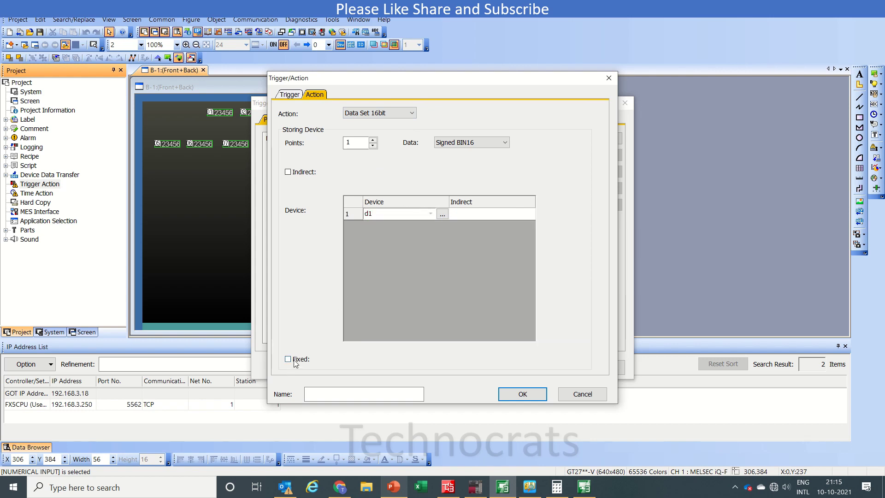
pyautogui.click(294, 362)
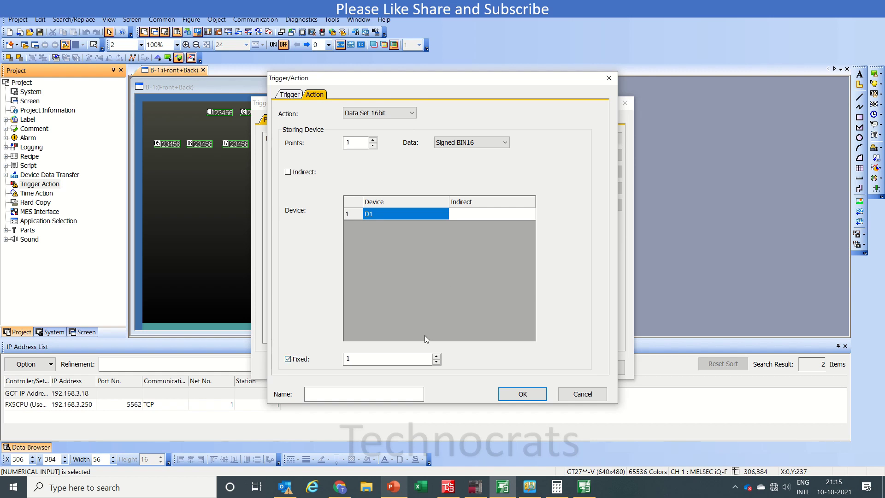
pyautogui.click(450, 213)
pyautogui.click(435, 363)
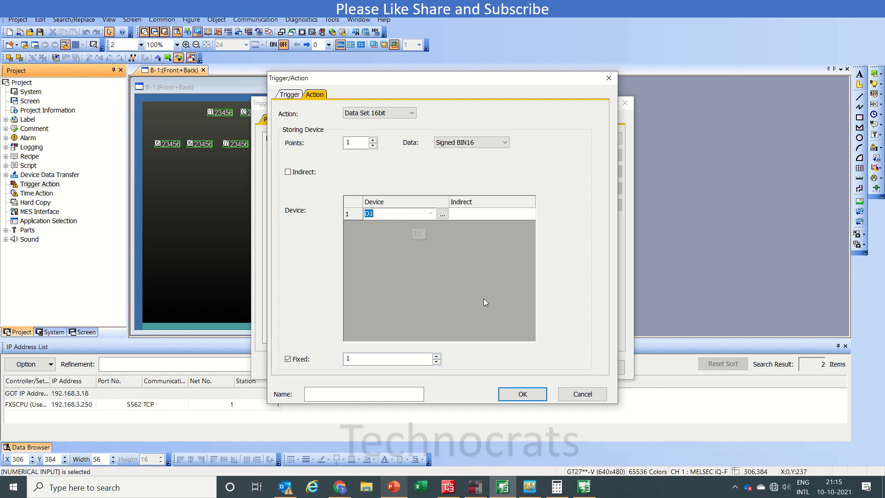
pyautogui.click(524, 393)
pyautogui.click(549, 367)
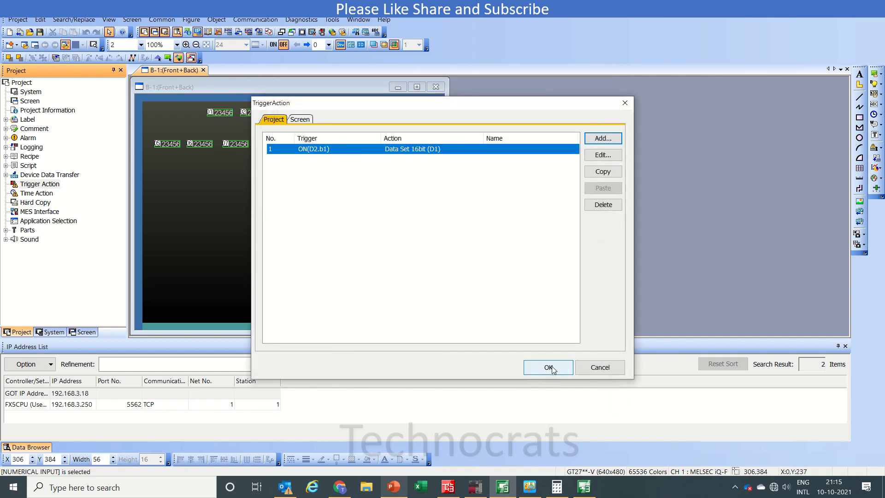
# Launch the screen in GT Simulator3 and check the current system time.
pyautogui.click(333, 20)
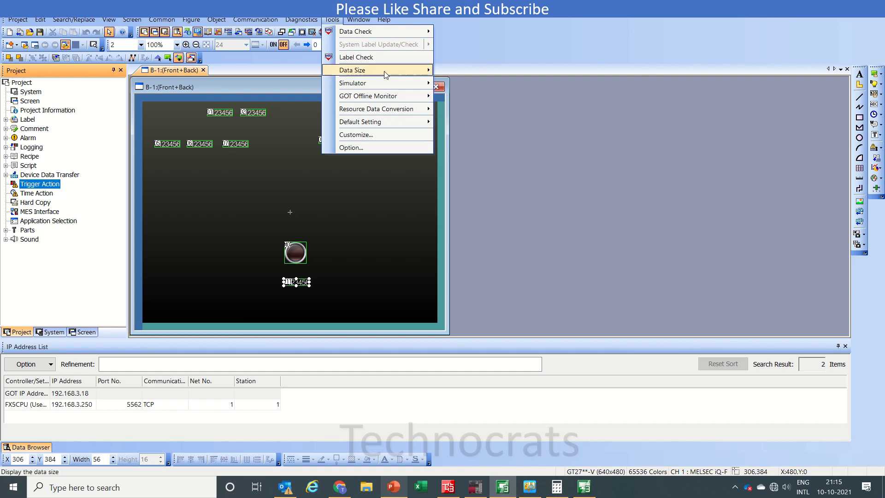
pyautogui.moveTo(406, 83)
pyautogui.click(460, 92)
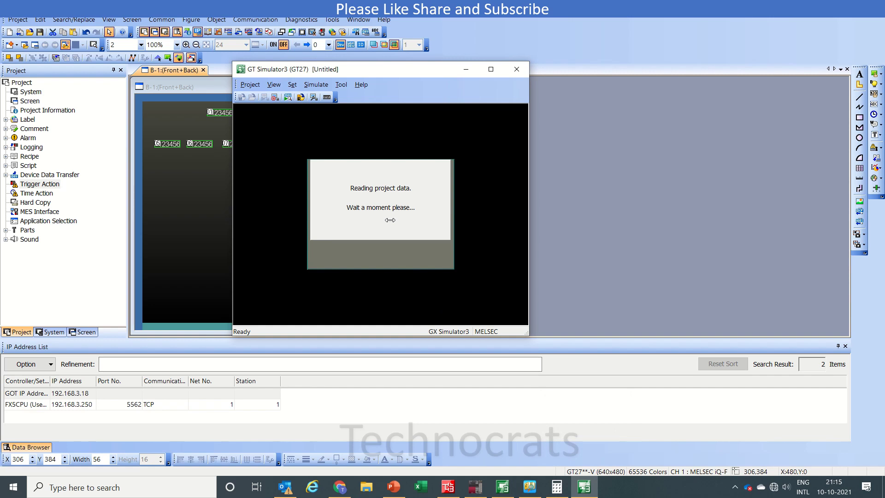
pyautogui.click(833, 493)
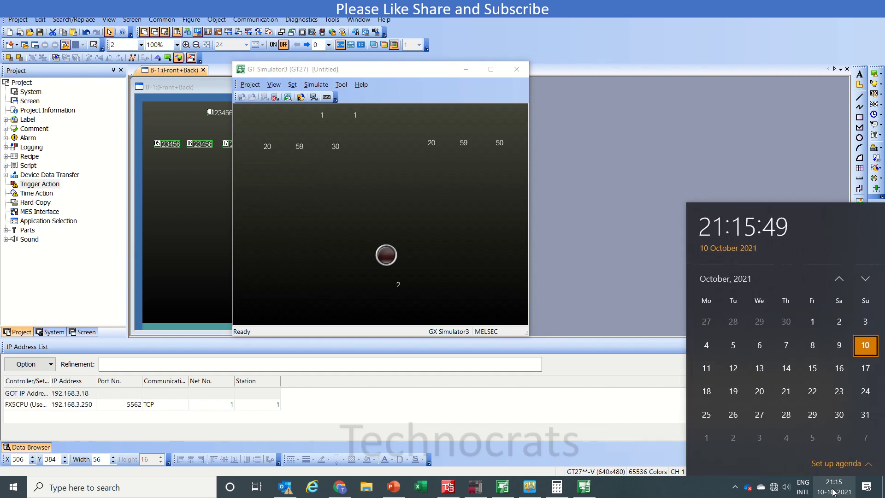
pyautogui.click(303, 148)
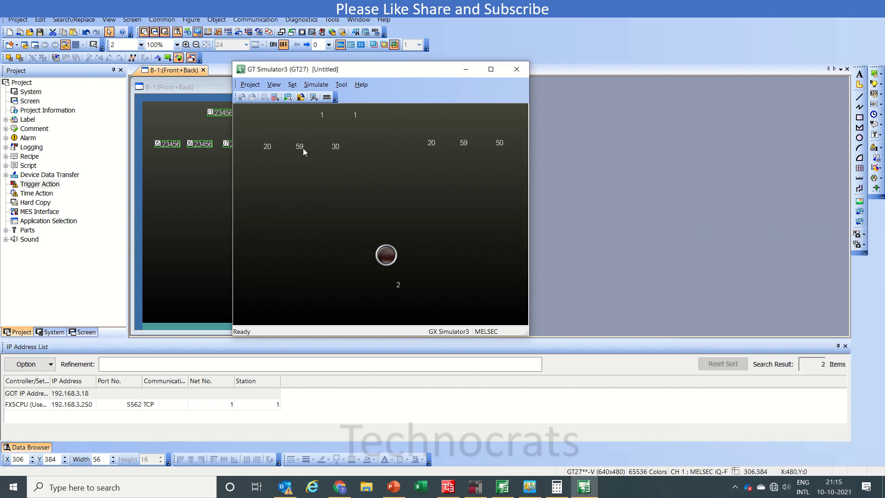
# Change both minutes values from 59 to 16.
pyautogui.click(301, 147)
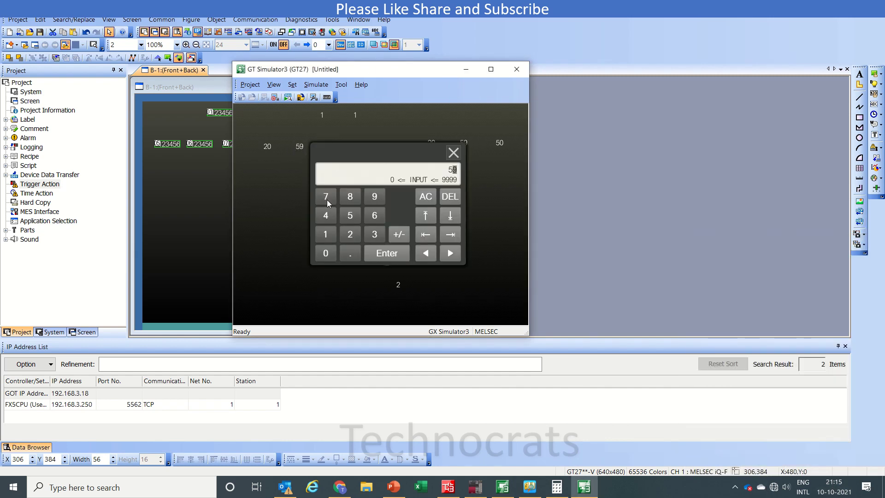
pyautogui.click(325, 235)
pyautogui.click(374, 216)
pyautogui.click(392, 255)
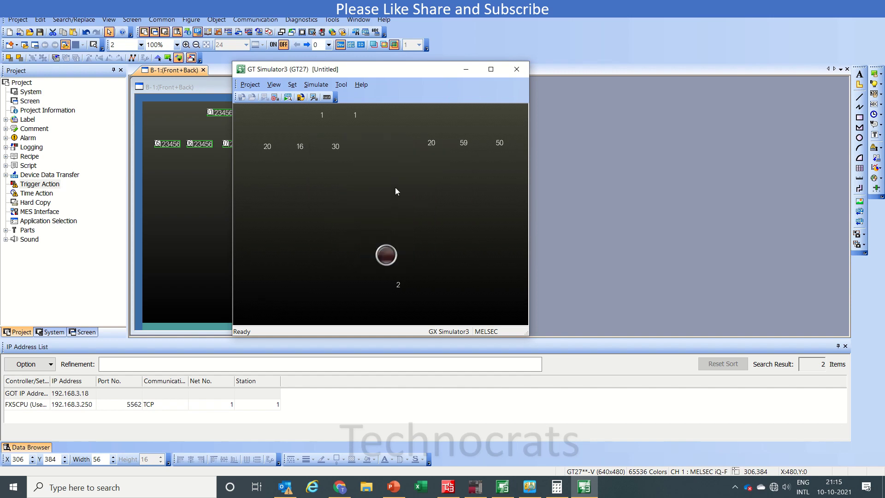
pyautogui.click(466, 143)
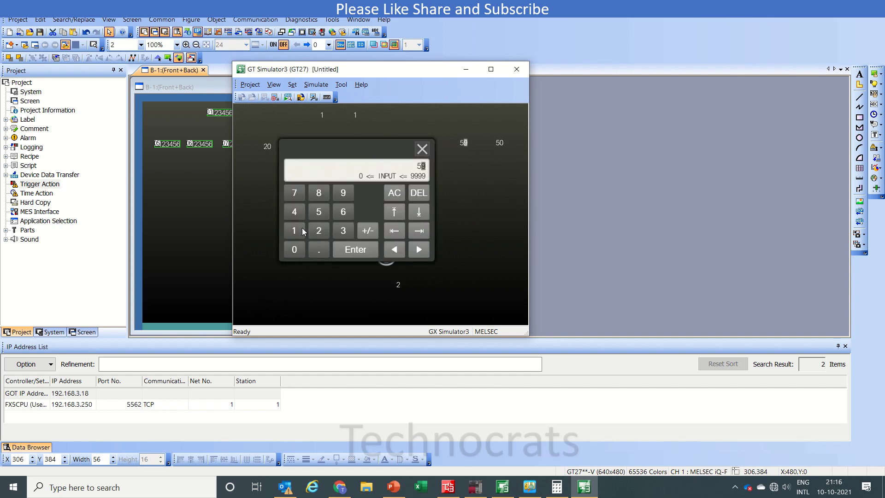
pyautogui.click(341, 212)
pyautogui.click(358, 251)
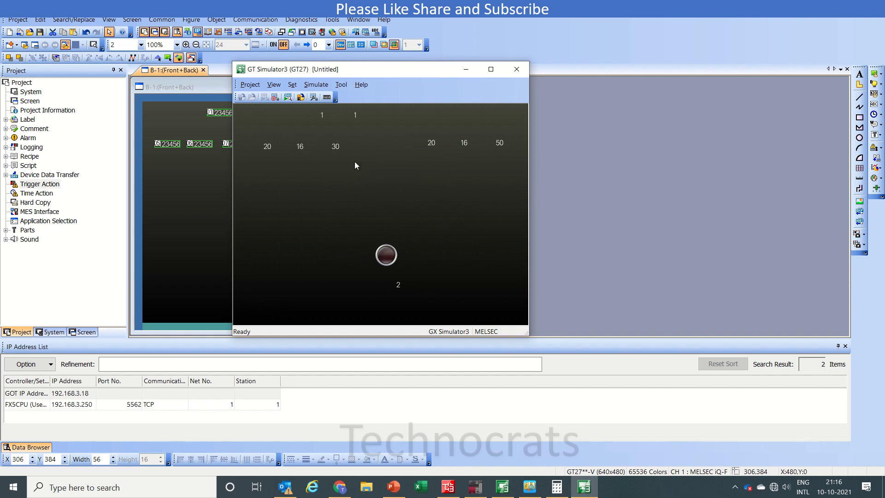
# Change both hours values from 20 to 21 and enter 2 in the top value.
pyautogui.click(266, 149)
pyautogui.click(294, 234)
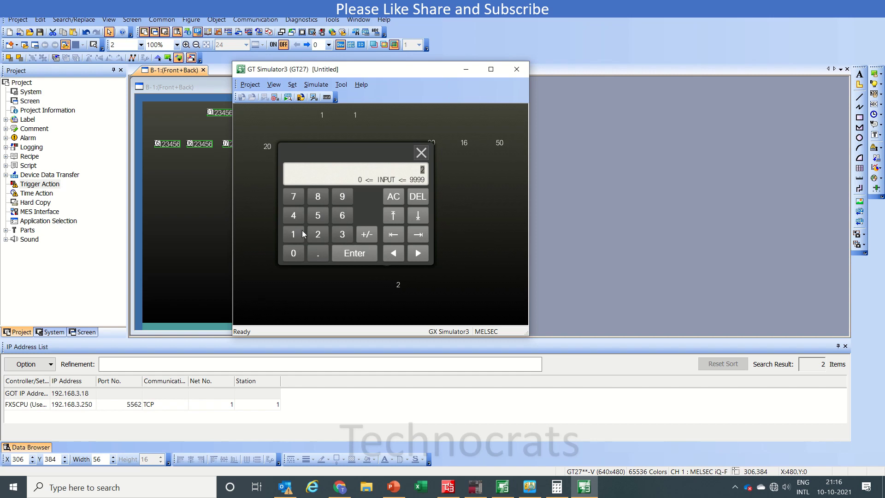
pyautogui.click(356, 253)
pyautogui.click(430, 143)
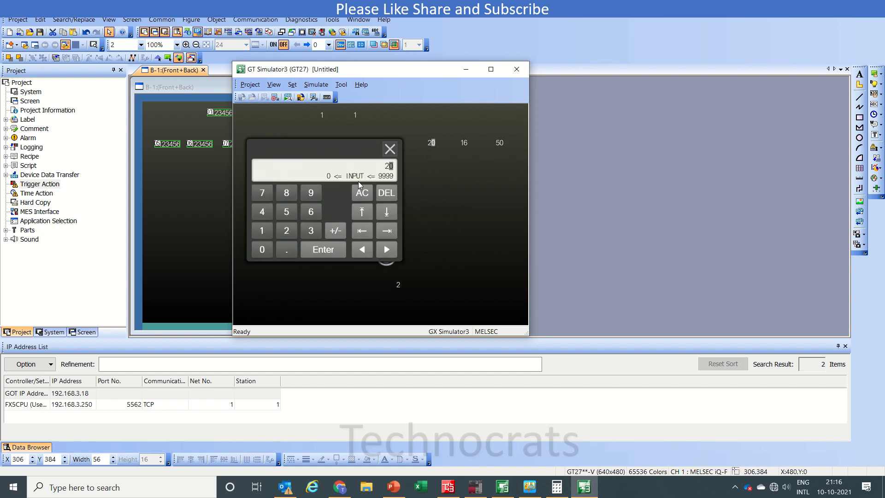
pyautogui.click(269, 235)
pyautogui.click(321, 248)
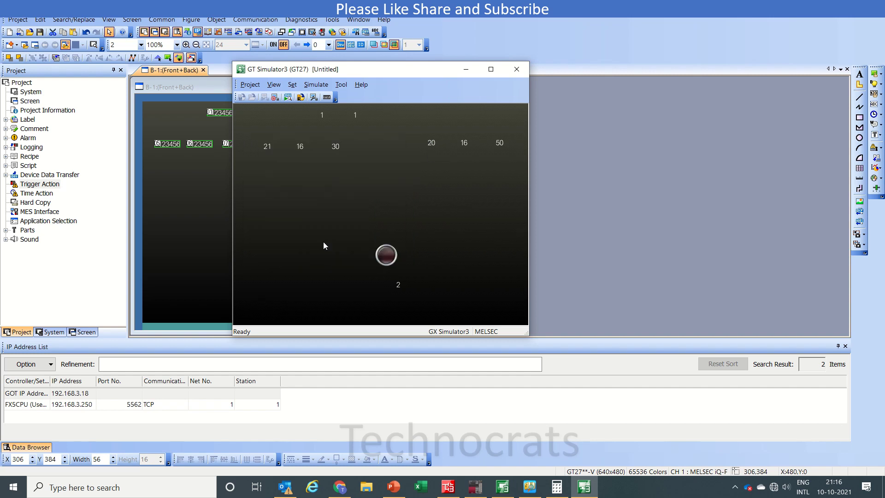
pyautogui.click(322, 114)
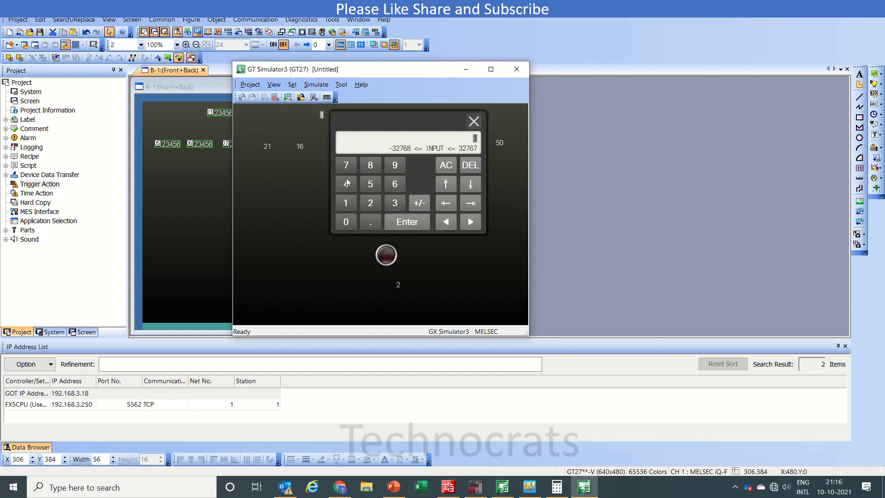
pyautogui.click(370, 203)
pyautogui.click(405, 222)
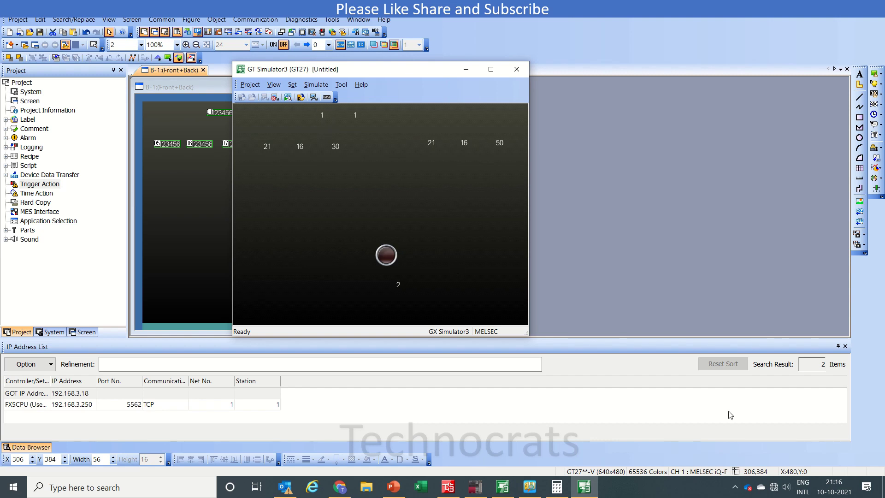
# Compare the system clock time against the simulator's 21:16 time window.
pyautogui.click(834, 489)
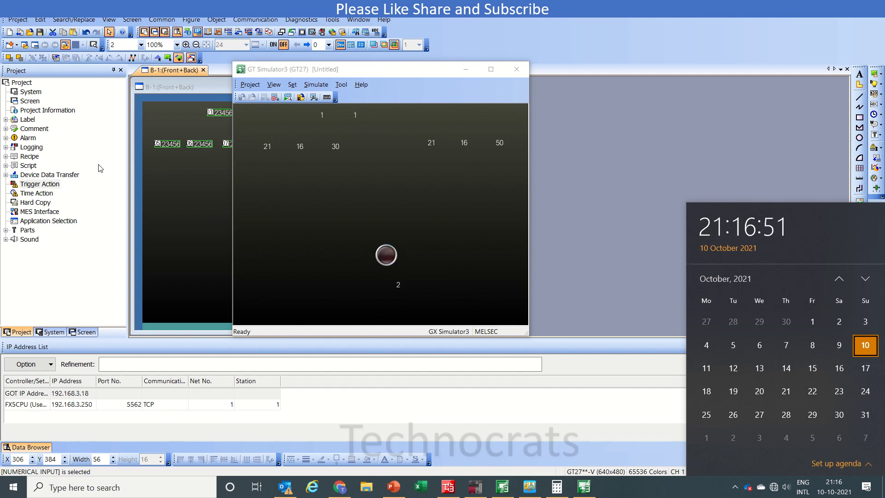
# Review the ON(D2.b1) → Data Set 16bit (D1) trigger action entry and close the list.
pyautogui.doubleClick(50, 186)
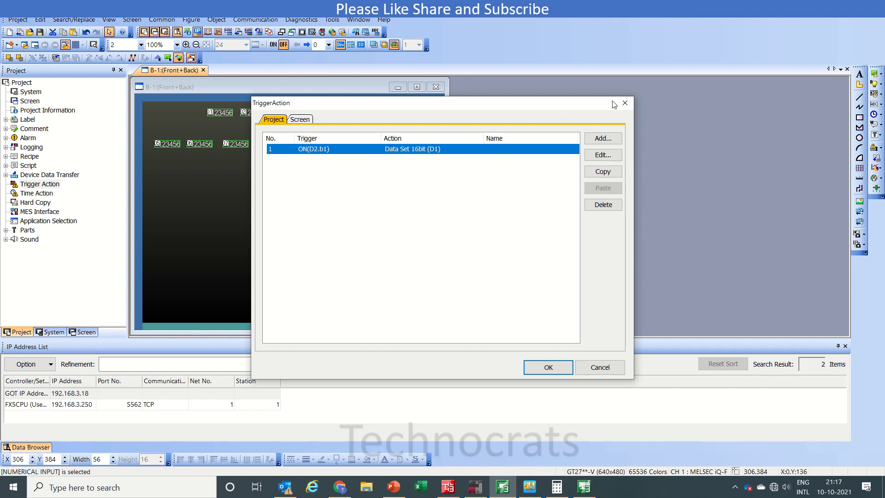
pyautogui.click(544, 366)
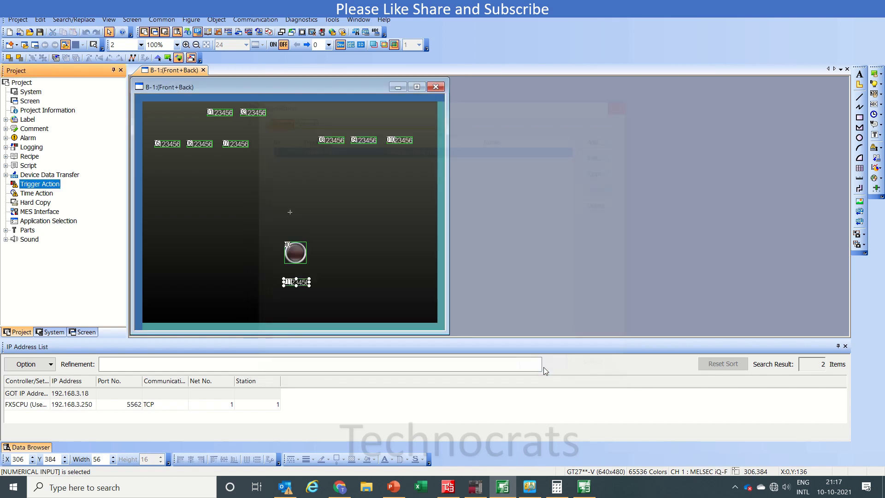